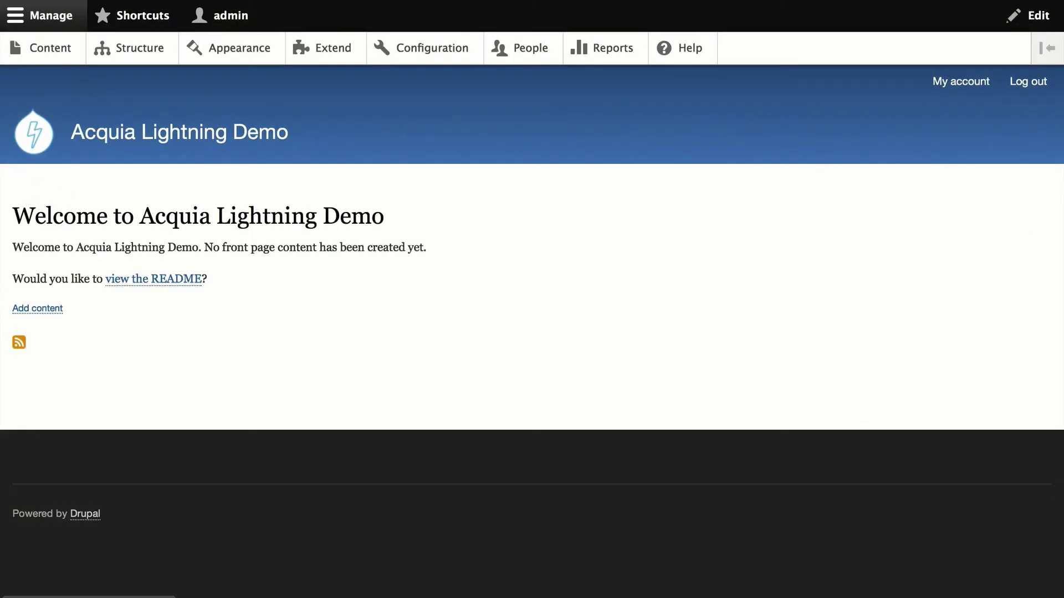
- Create a Document media item named 'iPad Basics' with iPad Basics PDF.pdf attached, and save it
click(48, 52)
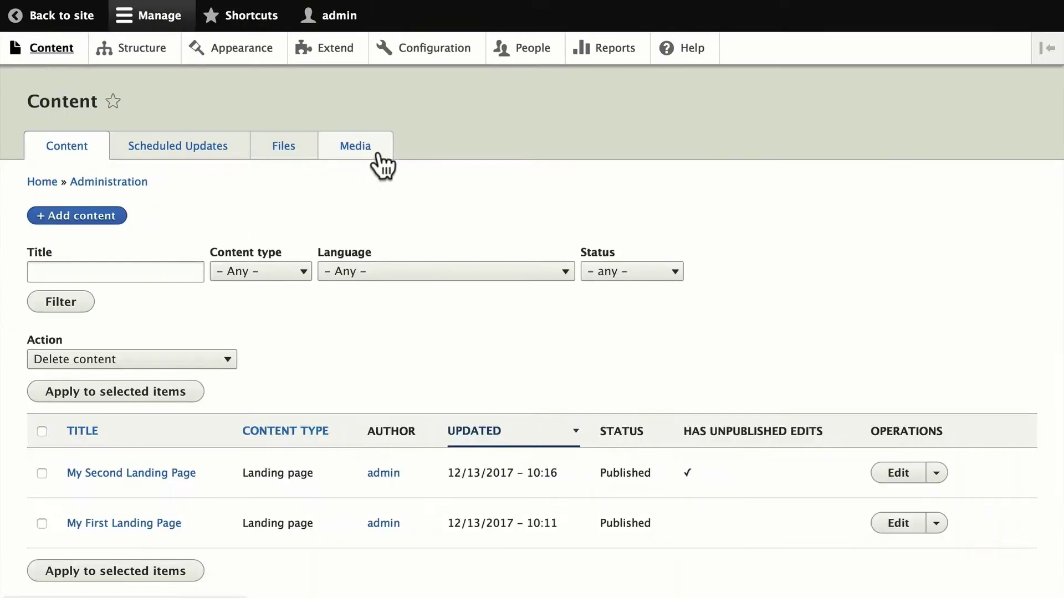
click(355, 154)
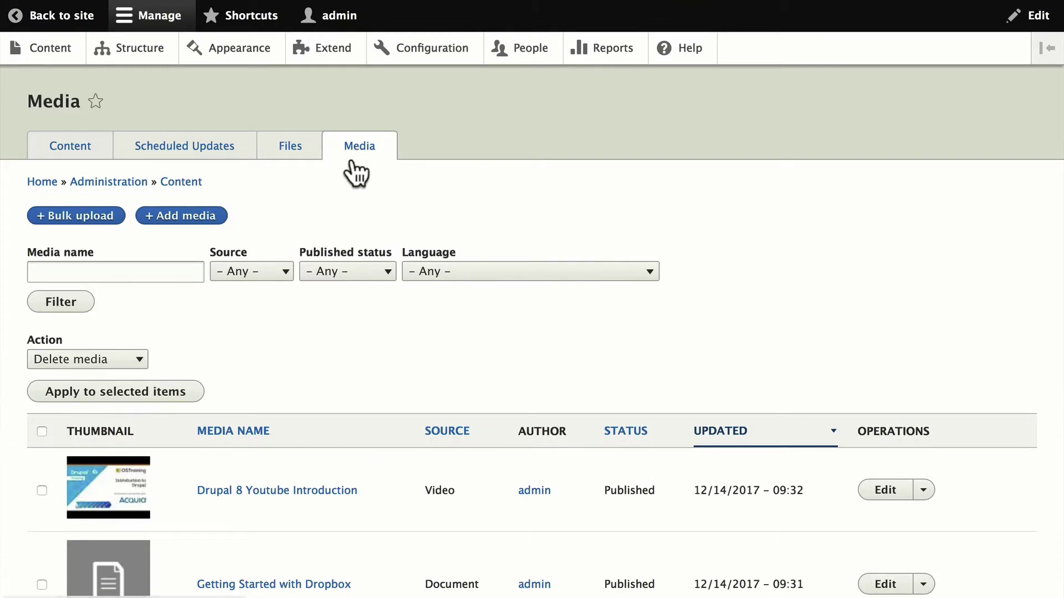
scroll(332, 365, down, 4)
scroll(308, 415, up, 4)
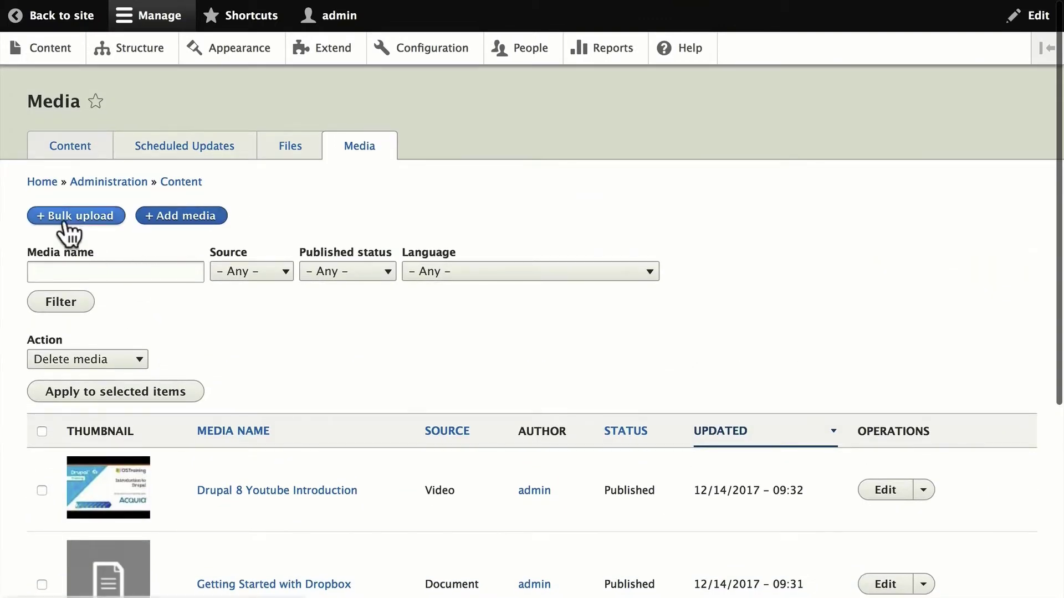
click(178, 214)
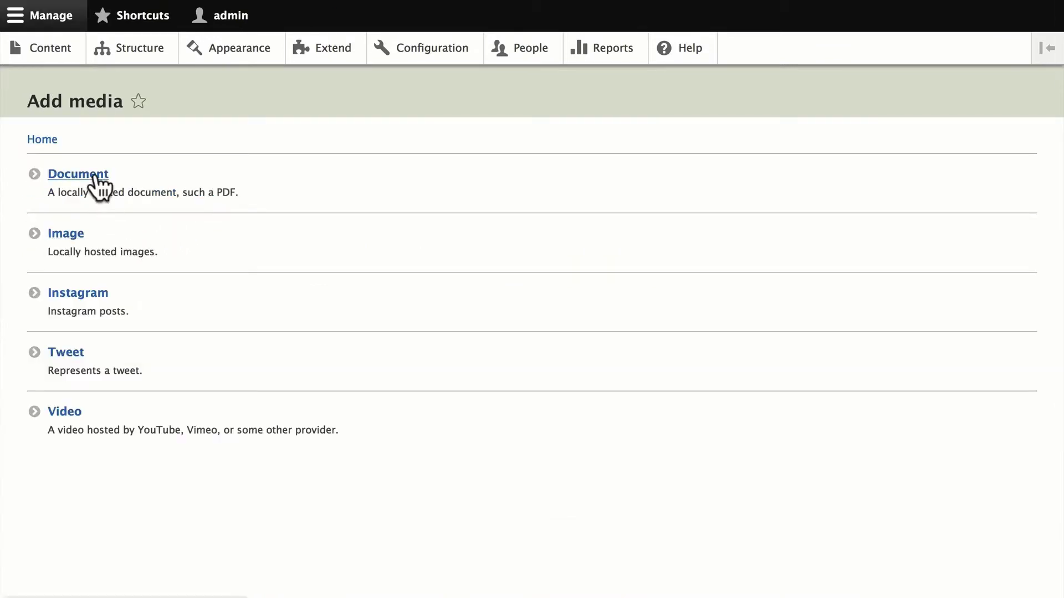
click(94, 178)
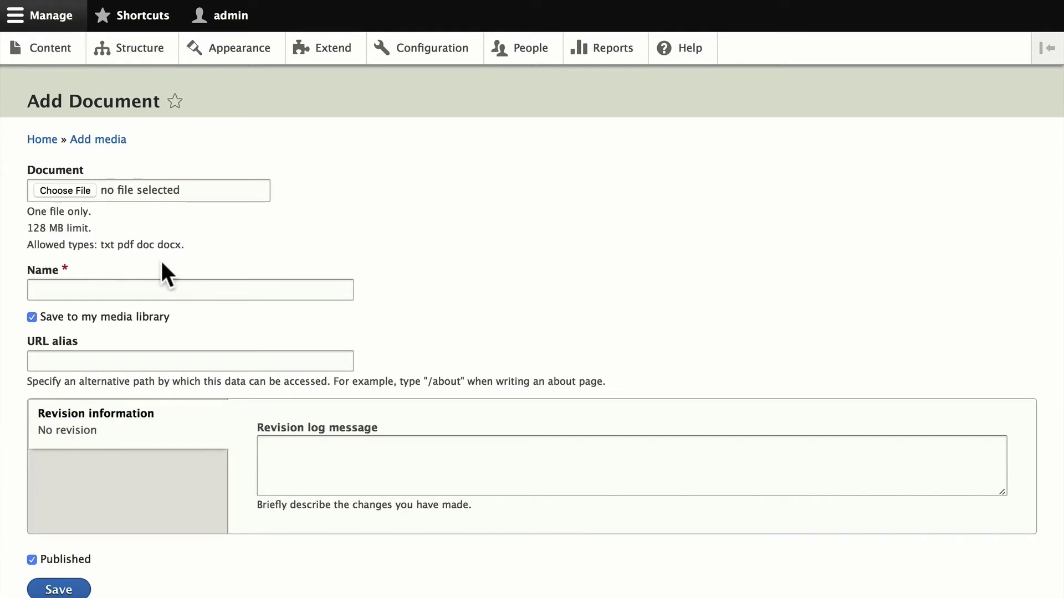
click(61, 190)
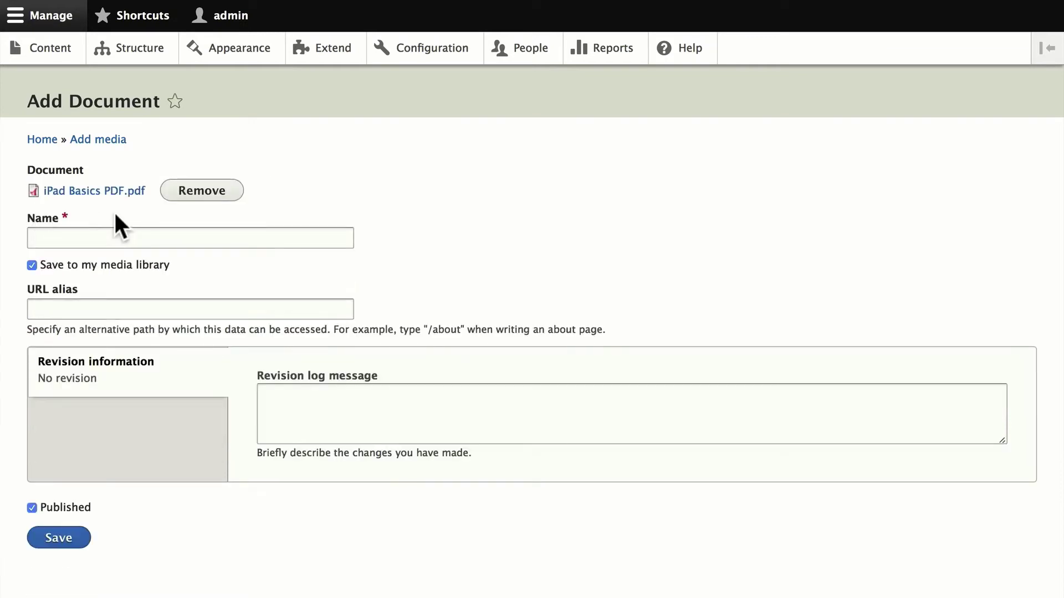
click(95, 237)
text(iPad Basics)
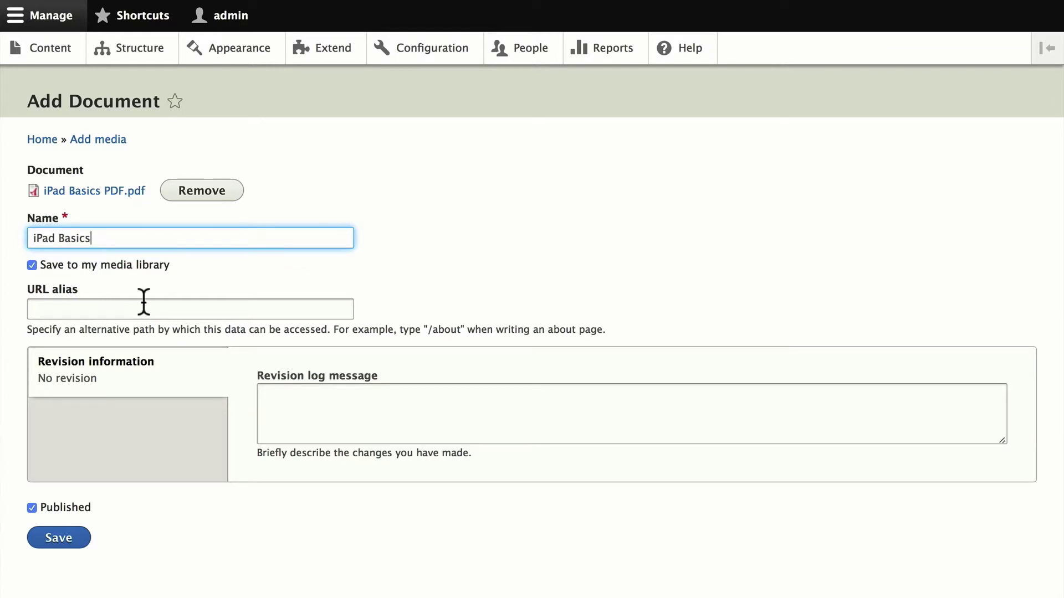
click(60, 537)
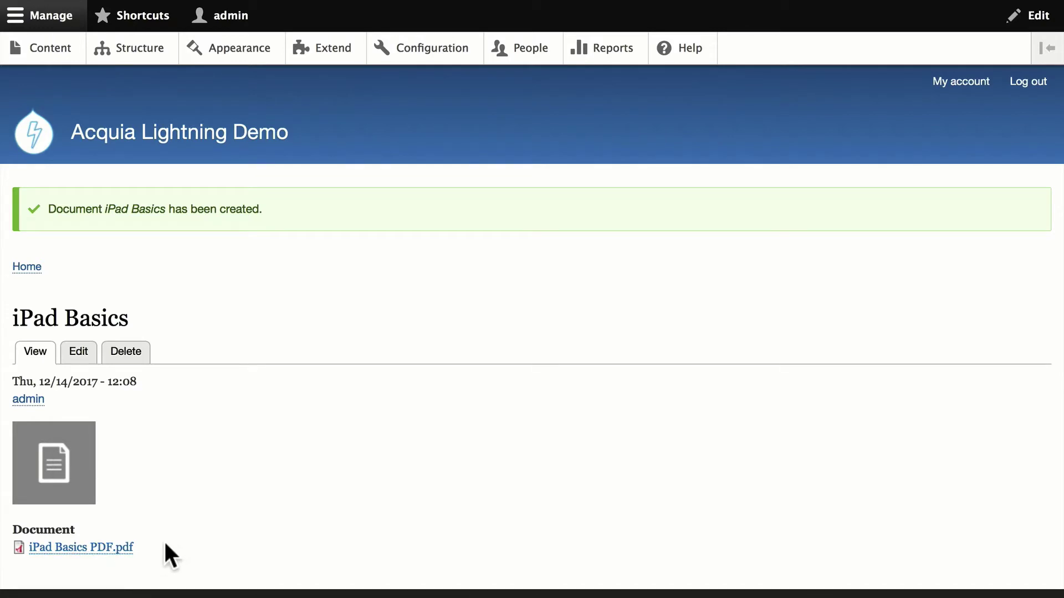
- Bring up the Add media chooser offering Document, Image, Instagram, Tweet and Video types
click(49, 51)
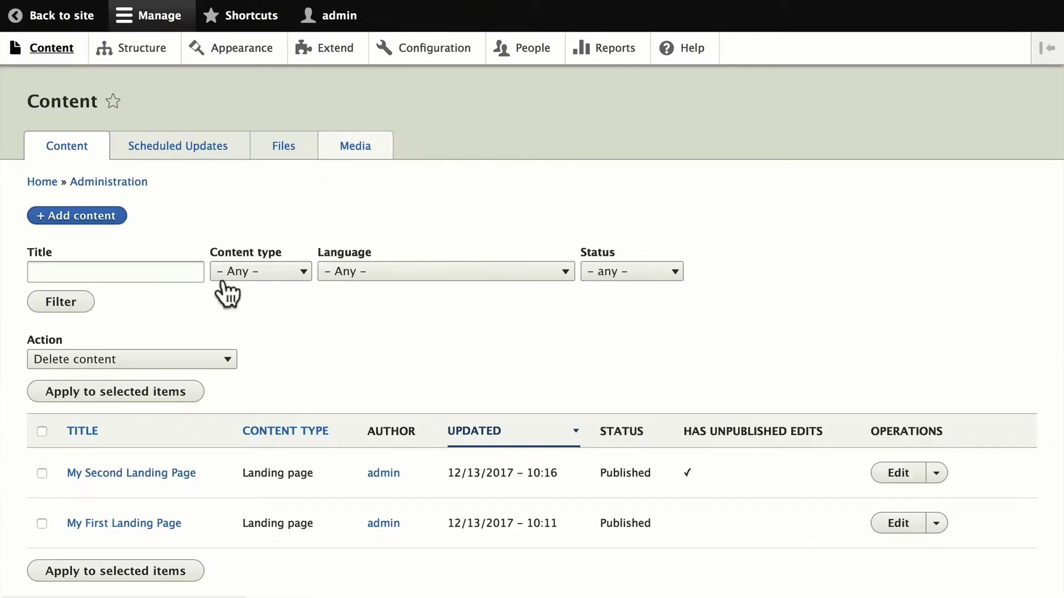
scroll(231, 454, down, 3)
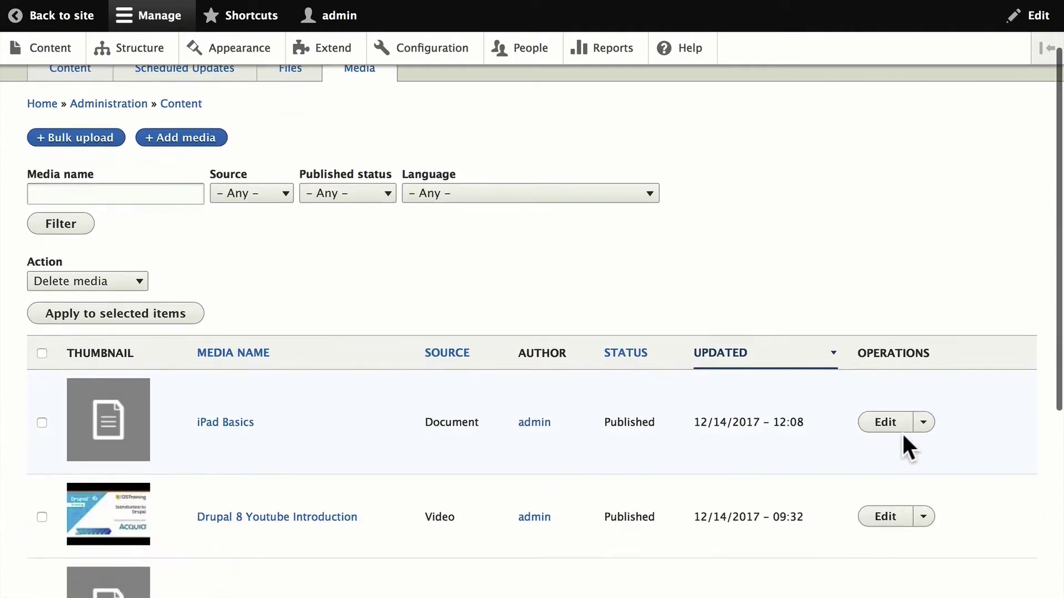
click(923, 422)
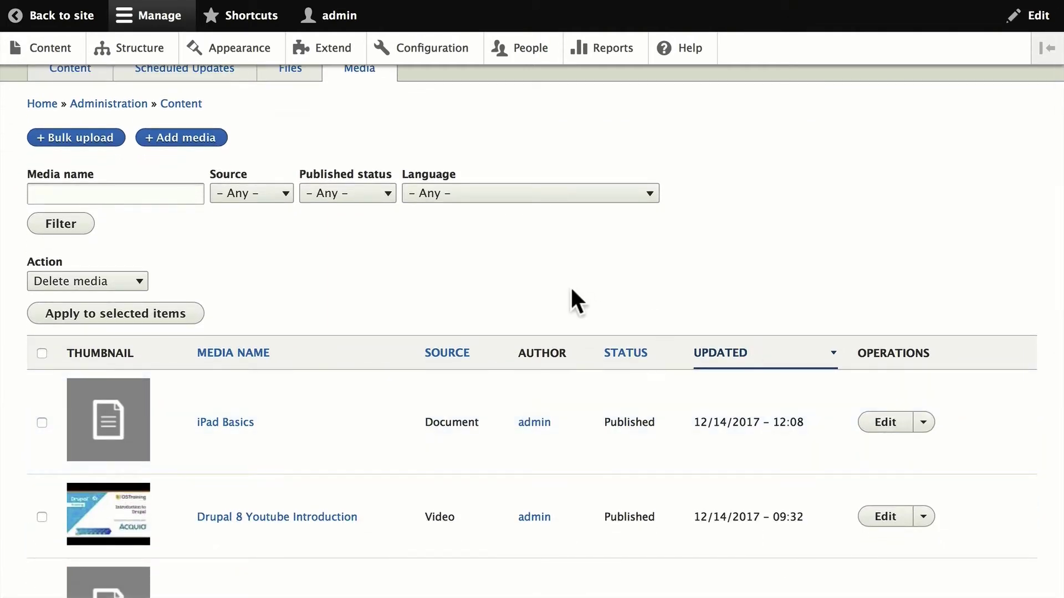
click(194, 137)
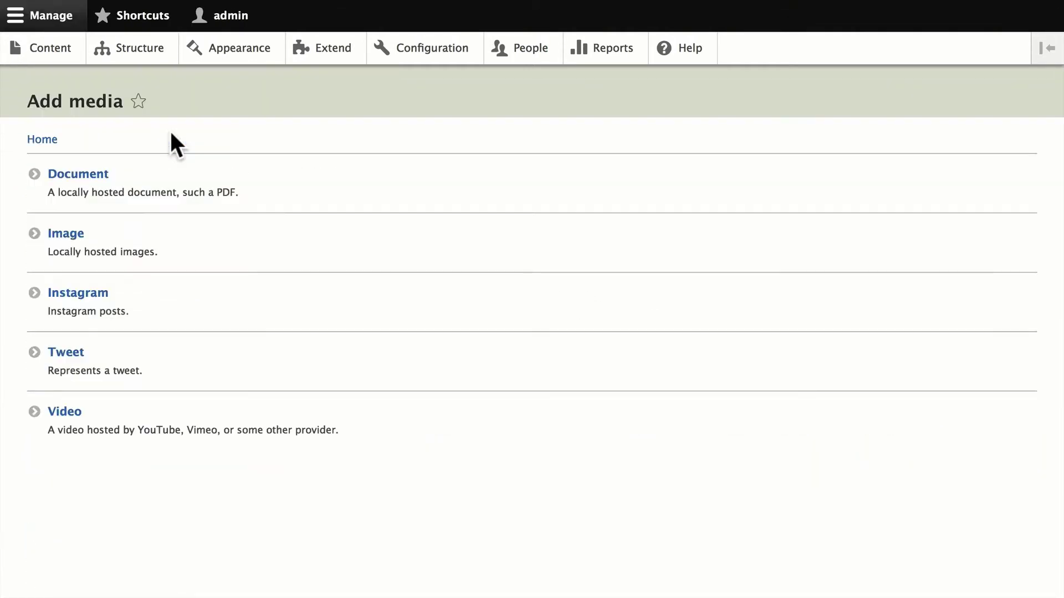
click(65, 236)
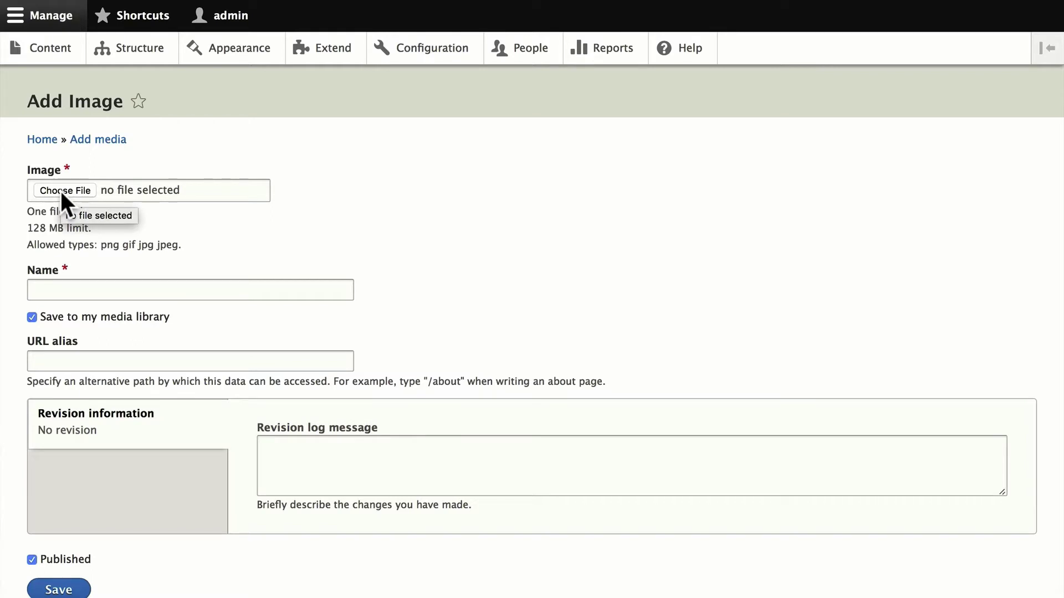
key(alt+Left)
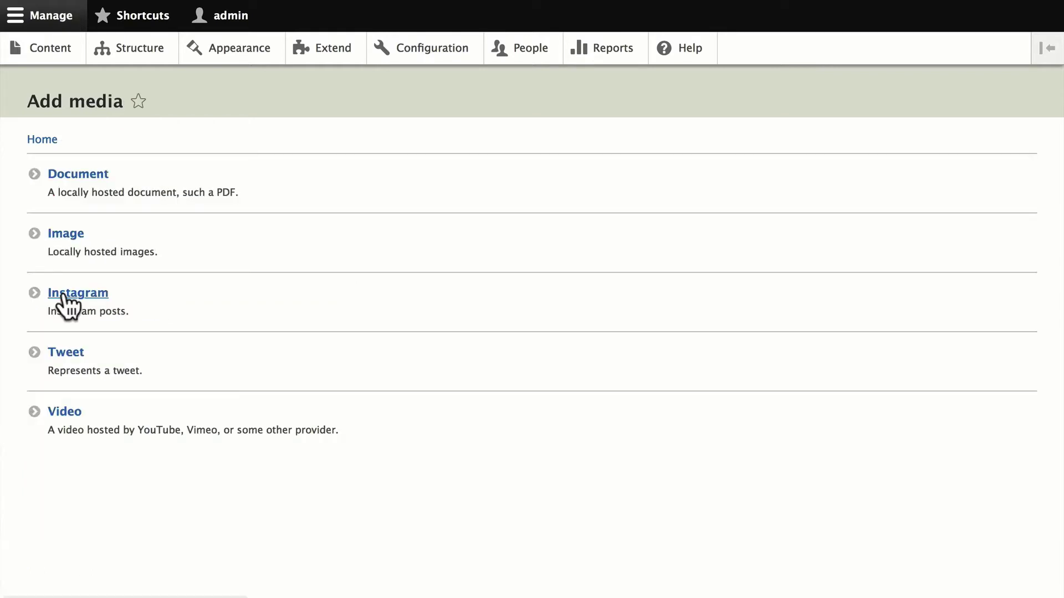
- Start a Tweet media item and review Acquia's 'We're growing in Canada!' embed preview
click(66, 353)
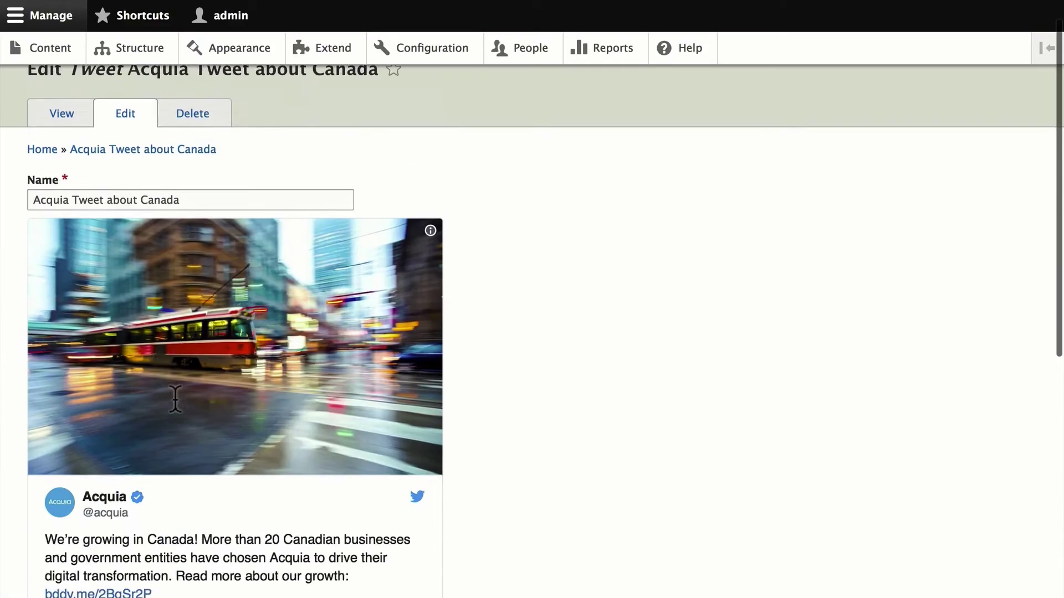
scroll(84, 268, up, 1)
scroll(138, 352, down, 1)
scroll(139, 351, down, 8)
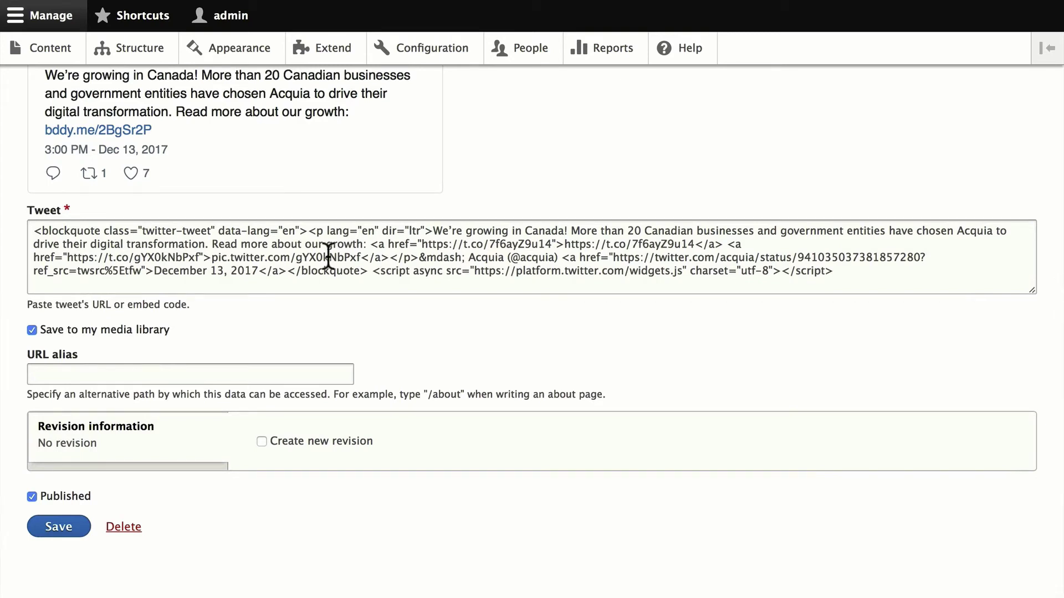
scroll(324, 266, up, 4)
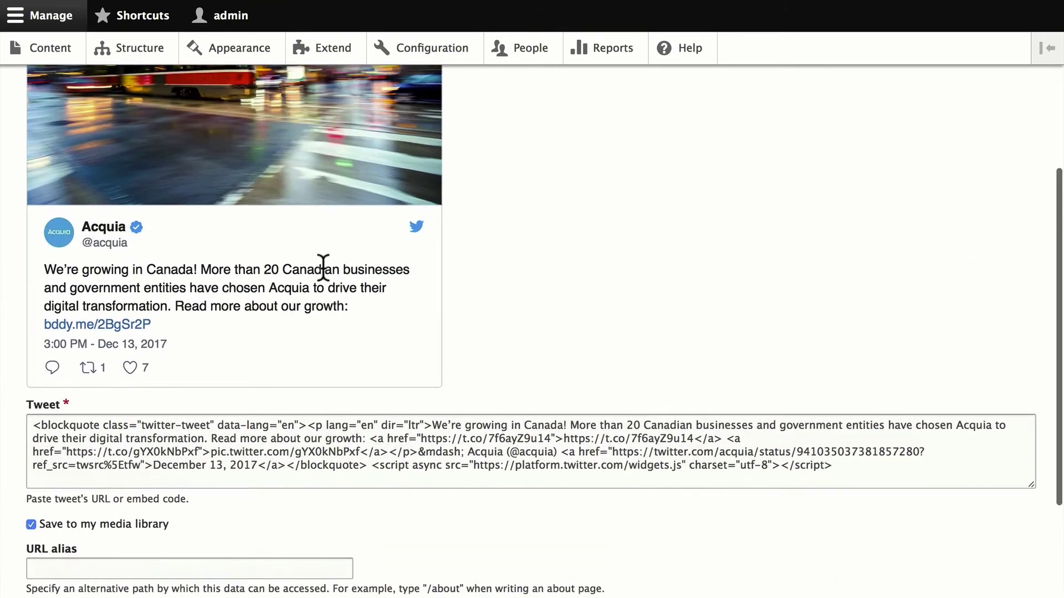
scroll(324, 267, down, 1)
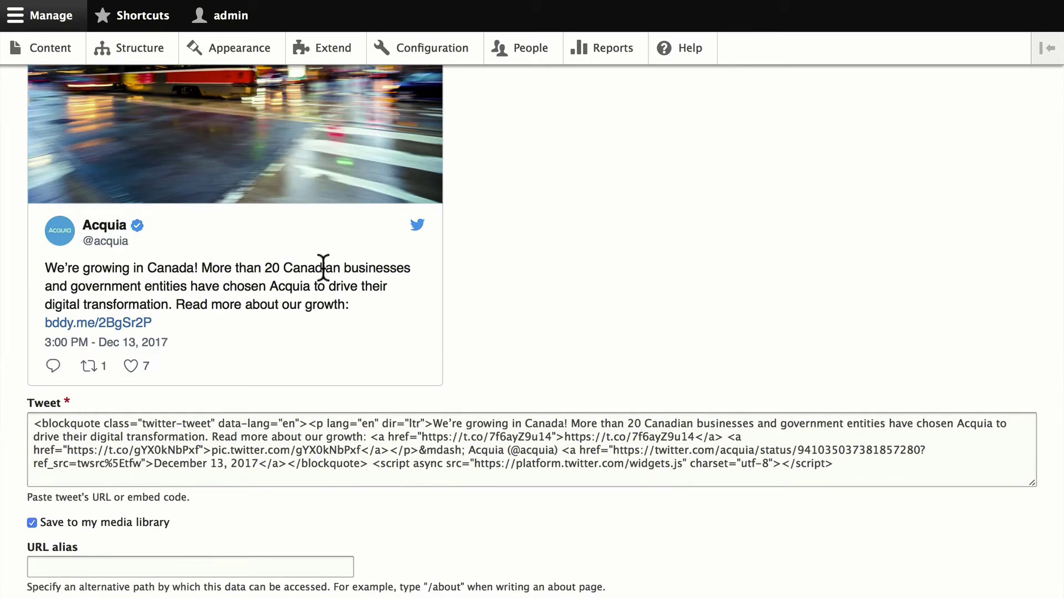
scroll(324, 267, down, 4)
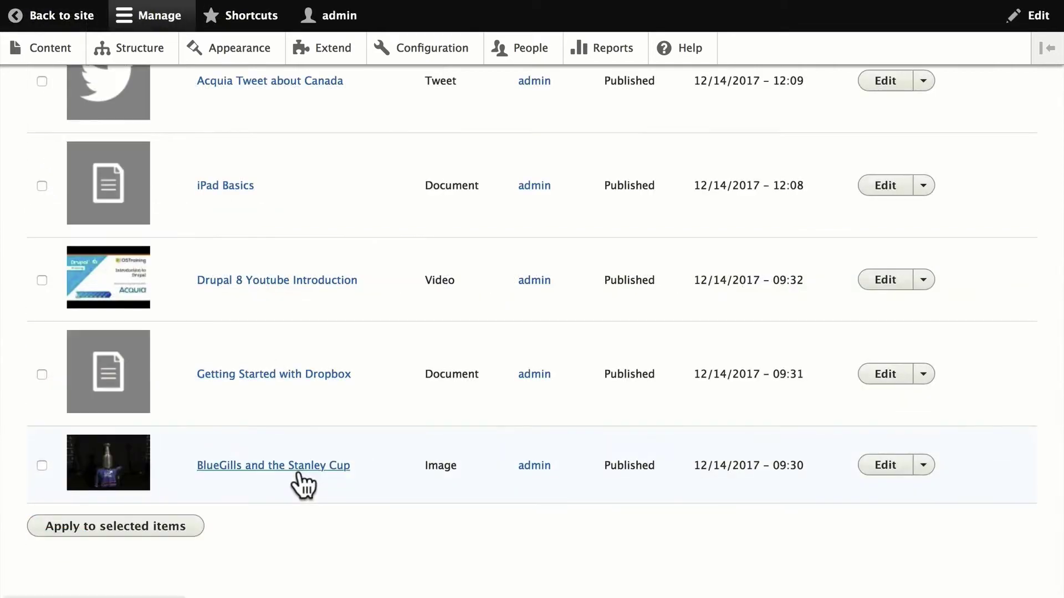
- Edit and re-save the Drupal 8 Youtube Introduction video media item
scroll(301, 484, up, 10)
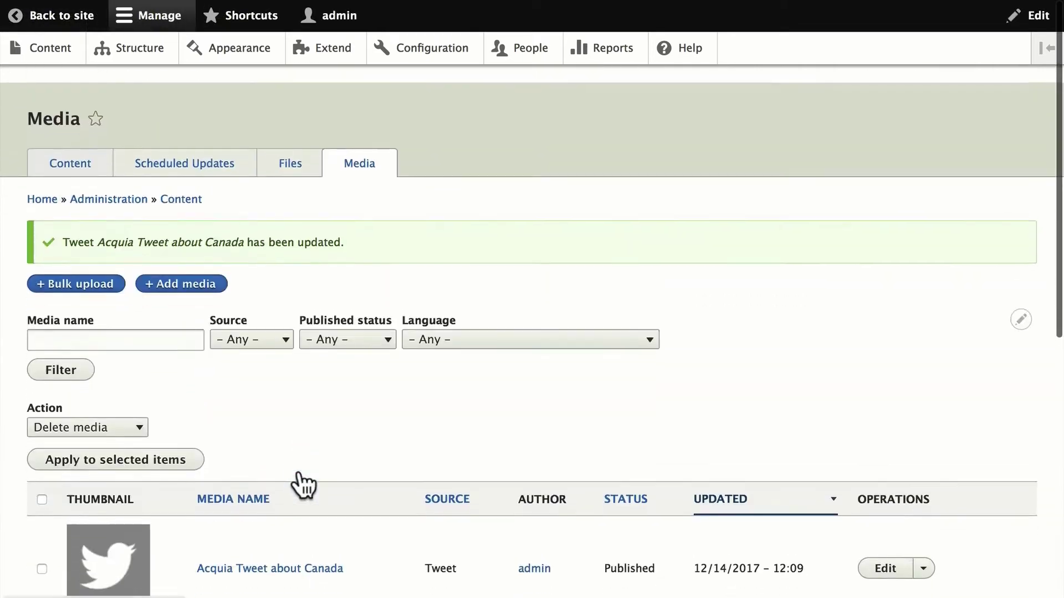
scroll(251, 512, down, 2)
scroll(250, 513, down, 5)
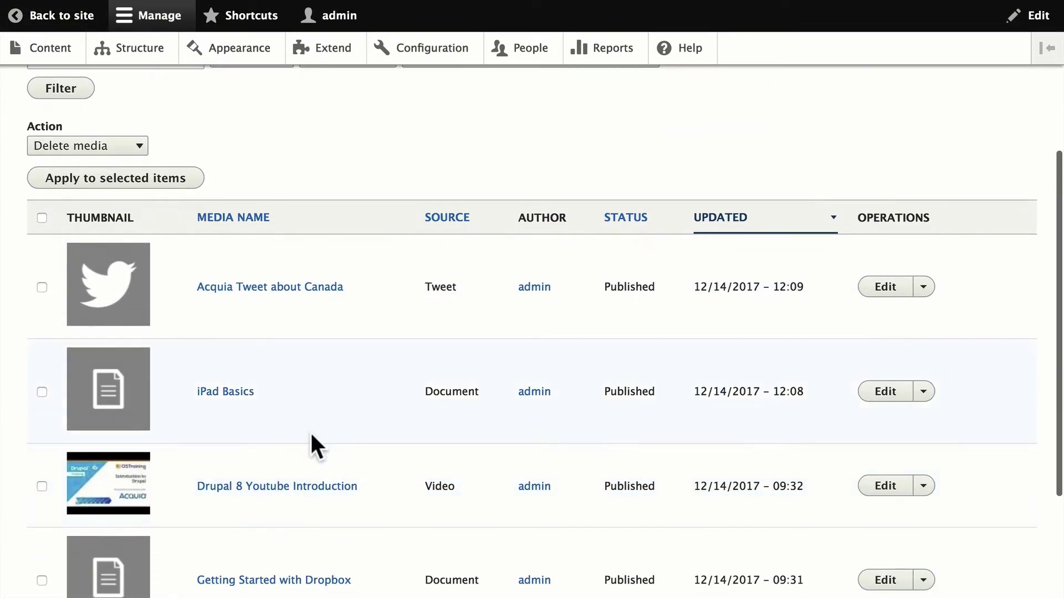
scroll(311, 441, down, 3)
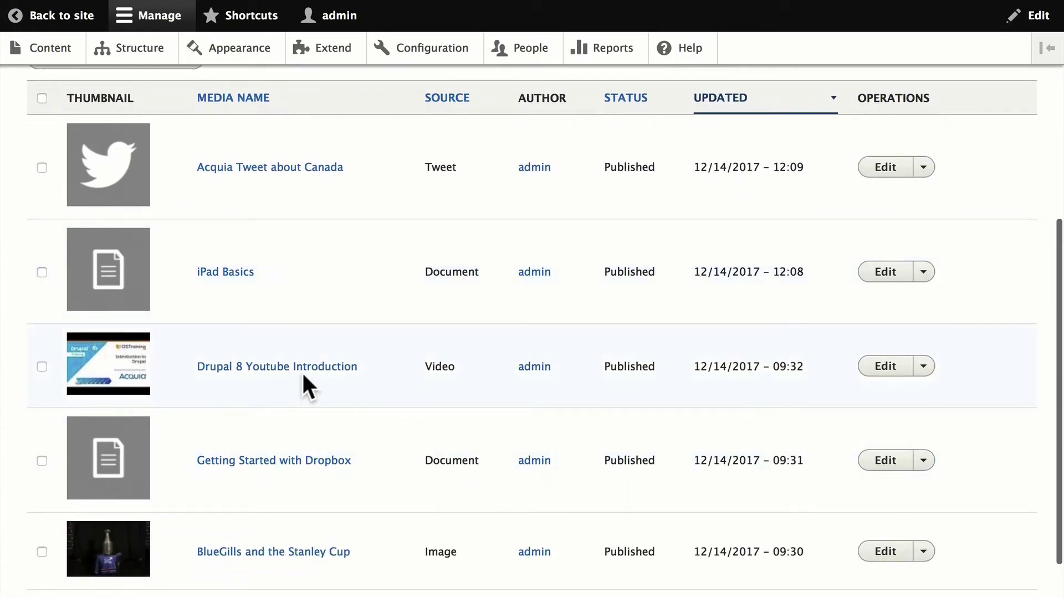
click(889, 371)
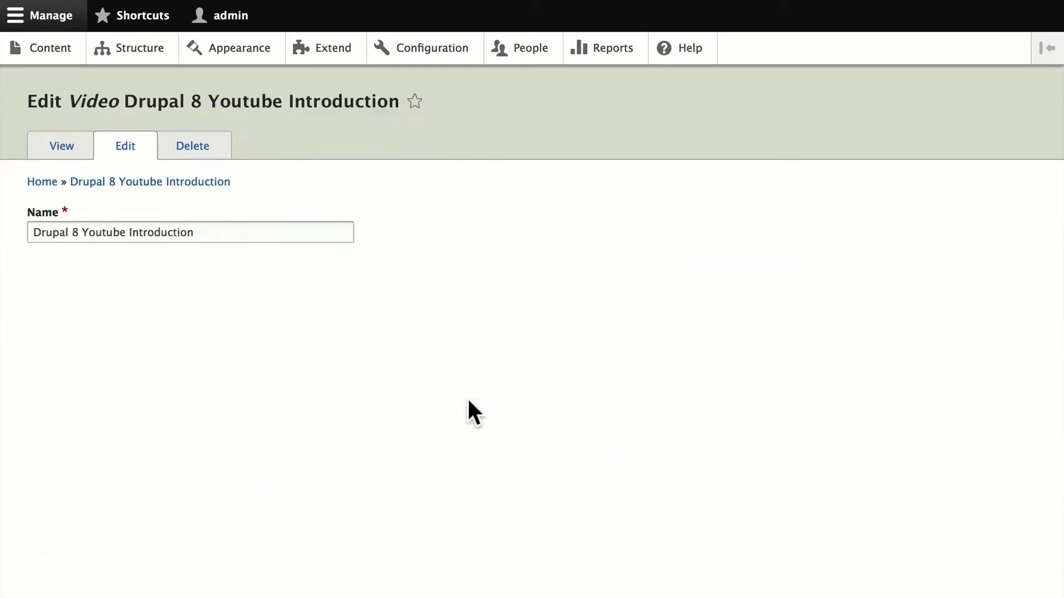
scroll(166, 387, down, 10)
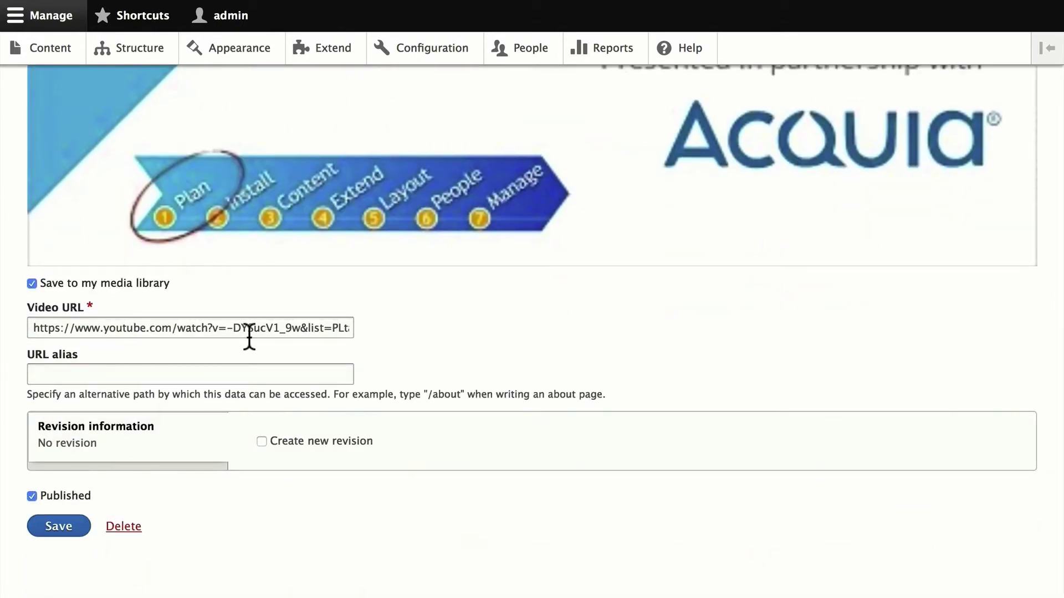
scroll(249, 336, up, 3)
scroll(245, 349, down, 3)
click(65, 526)
scroll(25, 512, down, 8)
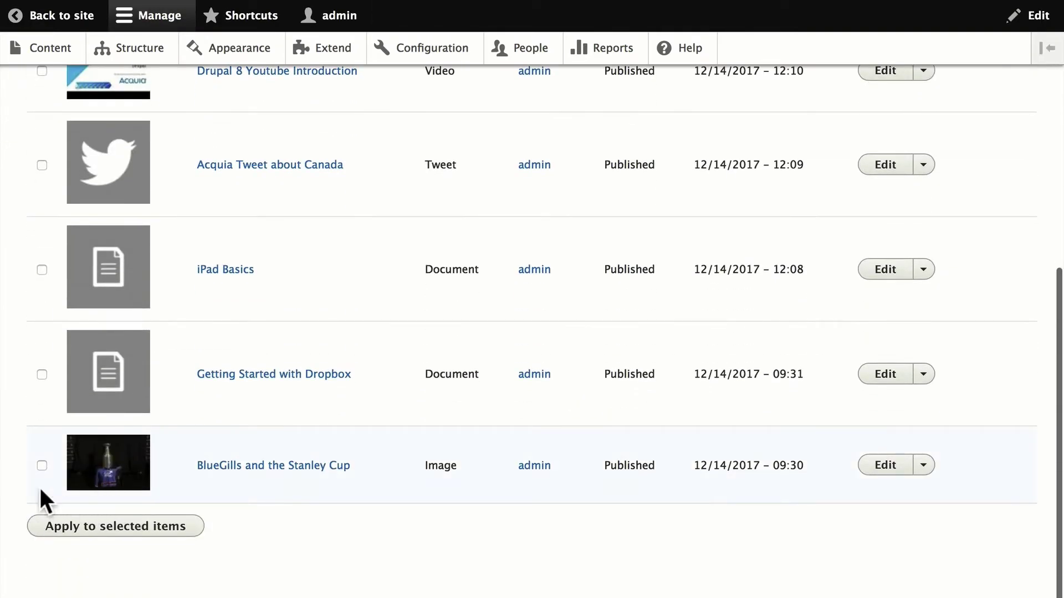
scroll(39, 485, up, 8)
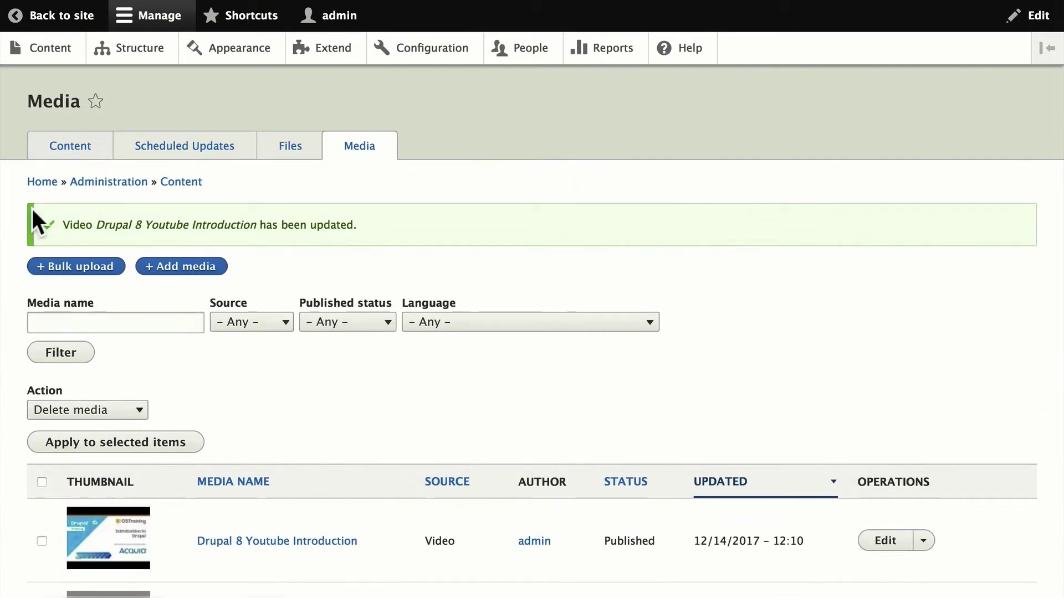
- Create a Basic page titled 'Stanley Cup and the Bluegills' with body text 'We're that good'
click(70, 155)
click(74, 216)
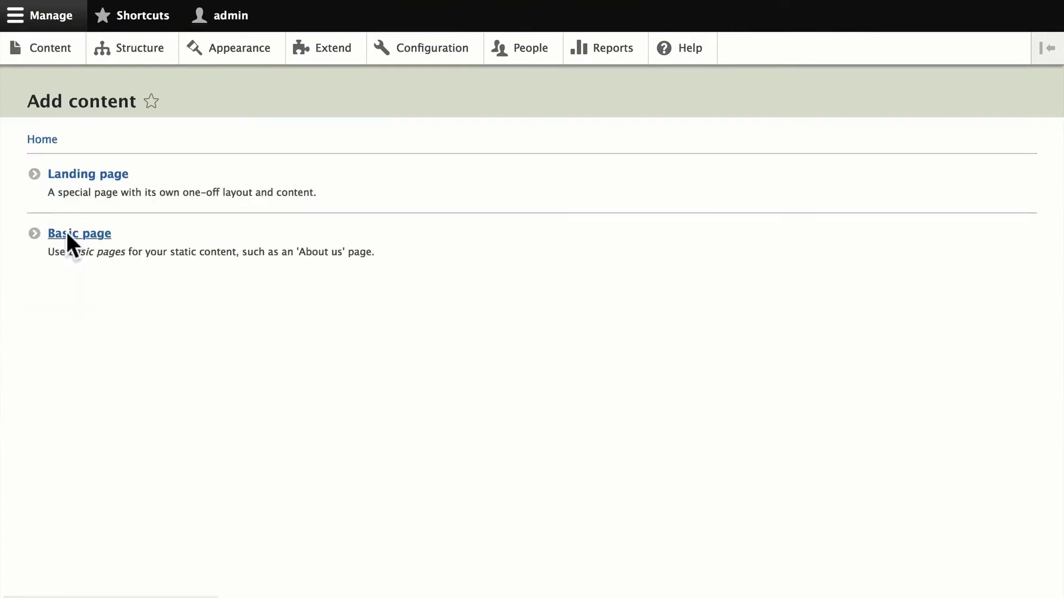
click(67, 233)
click(77, 190)
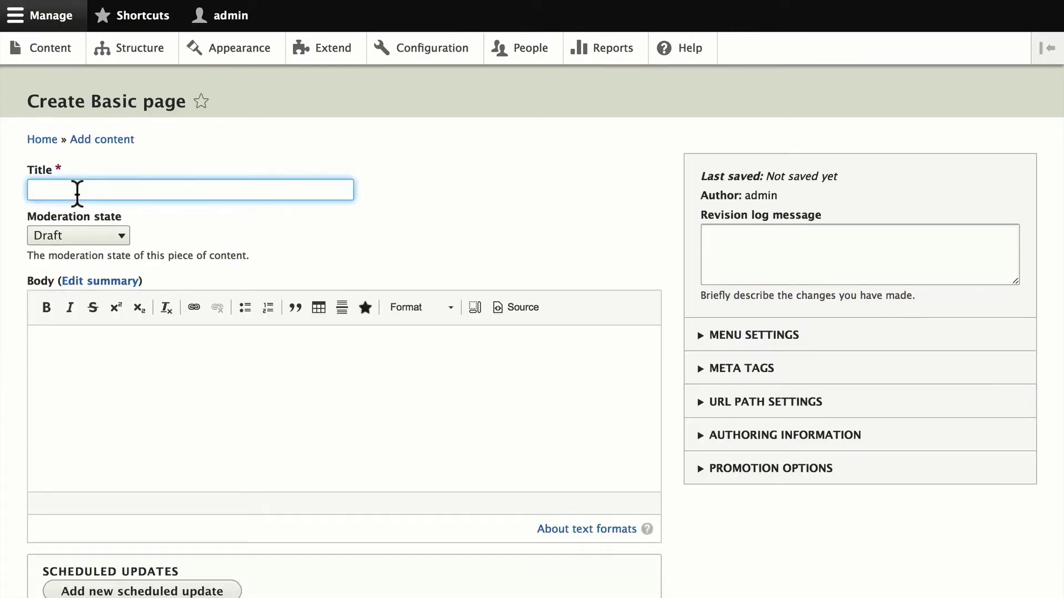
text(Stanley Cup and the Bluegi)
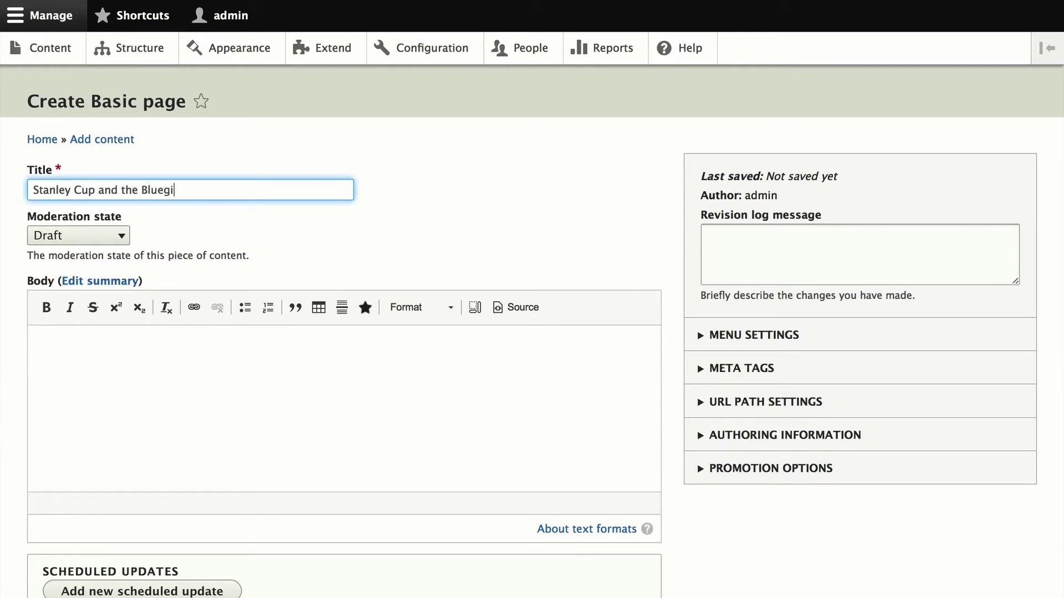
text(lls)
click(358, 338)
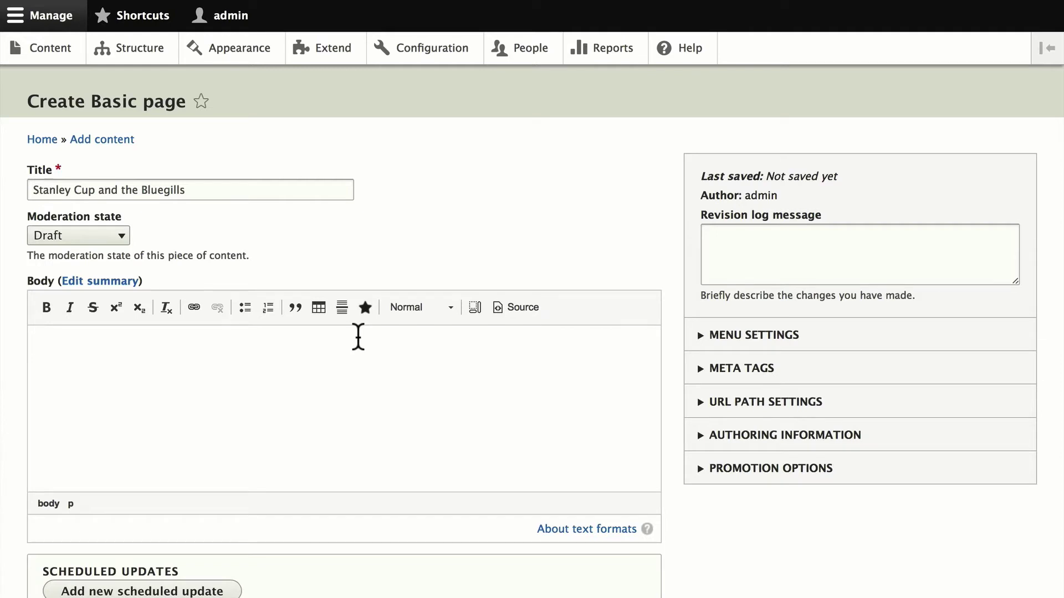
text(We're that good)
key(Return)
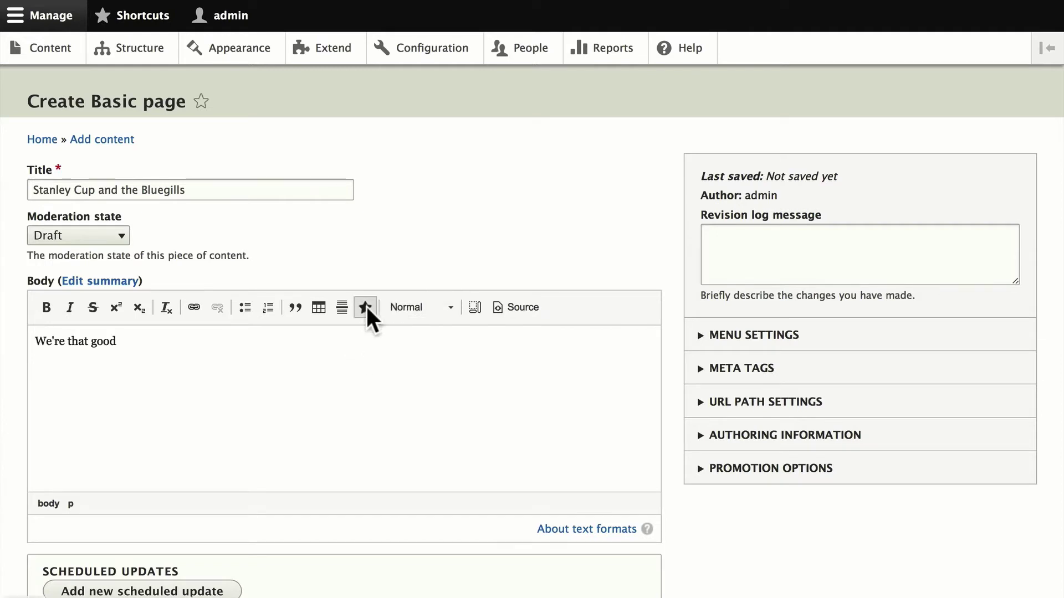
- Embed the BlueGills and the Stanley Cup photo in the body at Medium (220×220), right-aligned
click(364, 307)
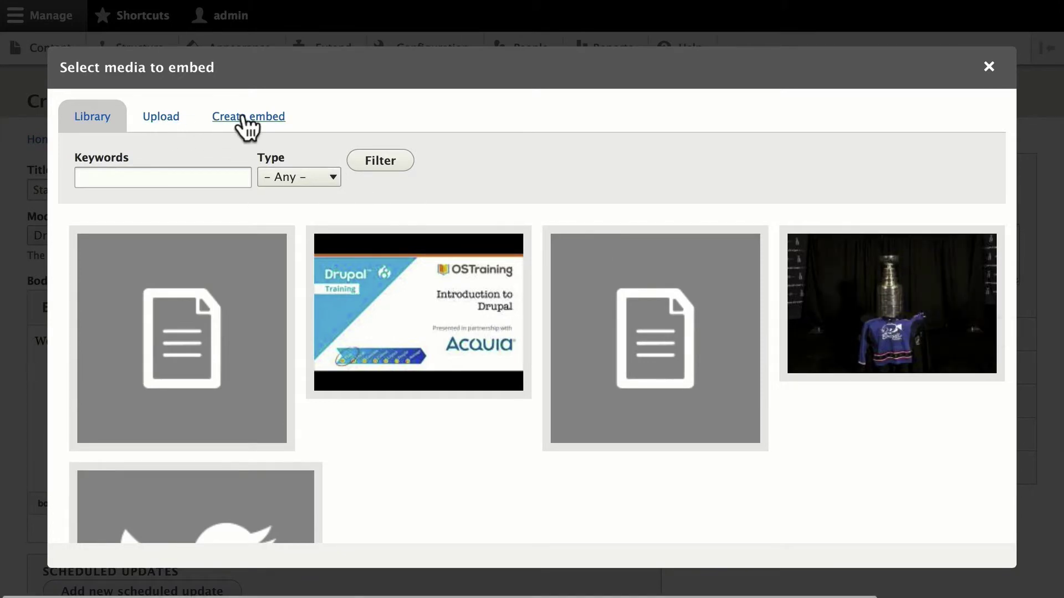
click(881, 304)
scroll(321, 494, down, 5)
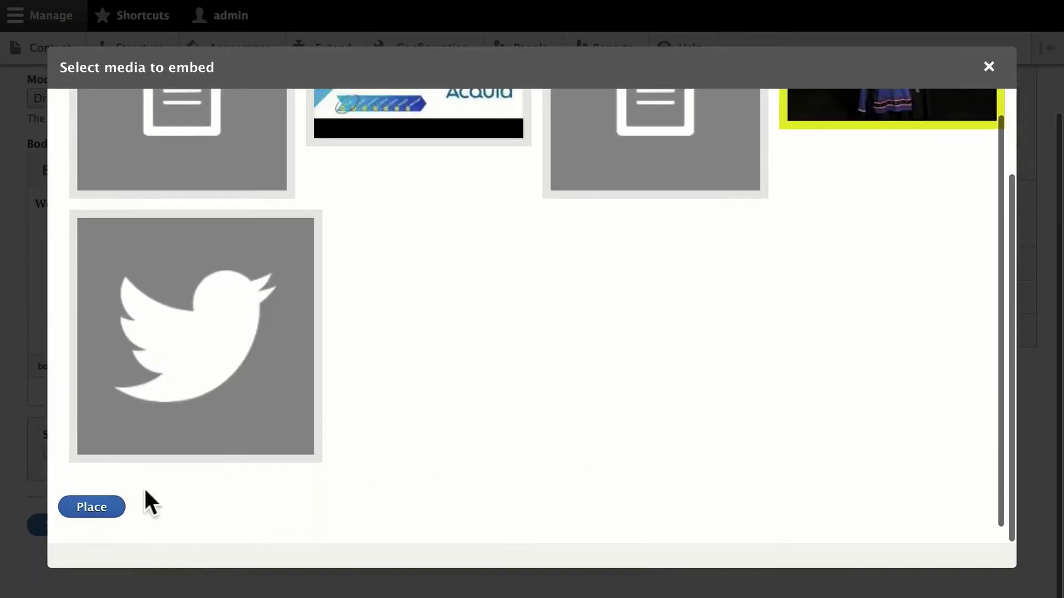
click(103, 508)
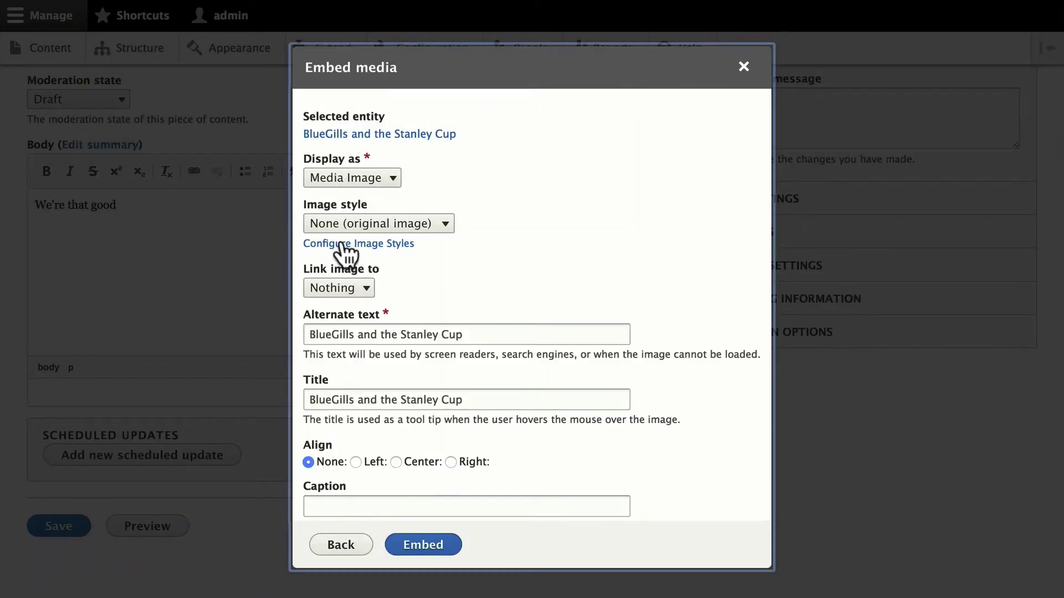
click(343, 227)
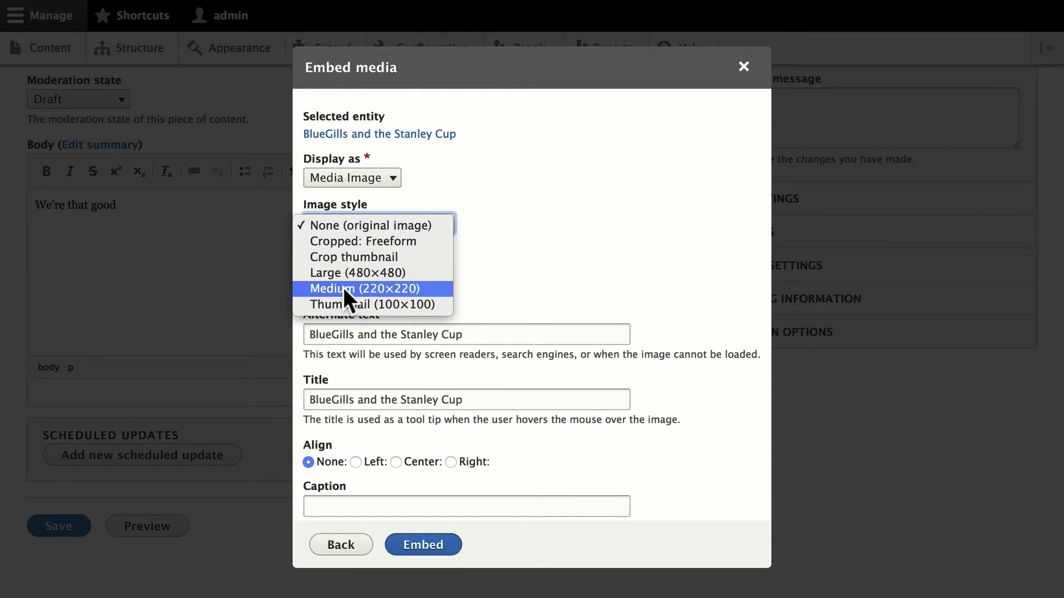
click(344, 288)
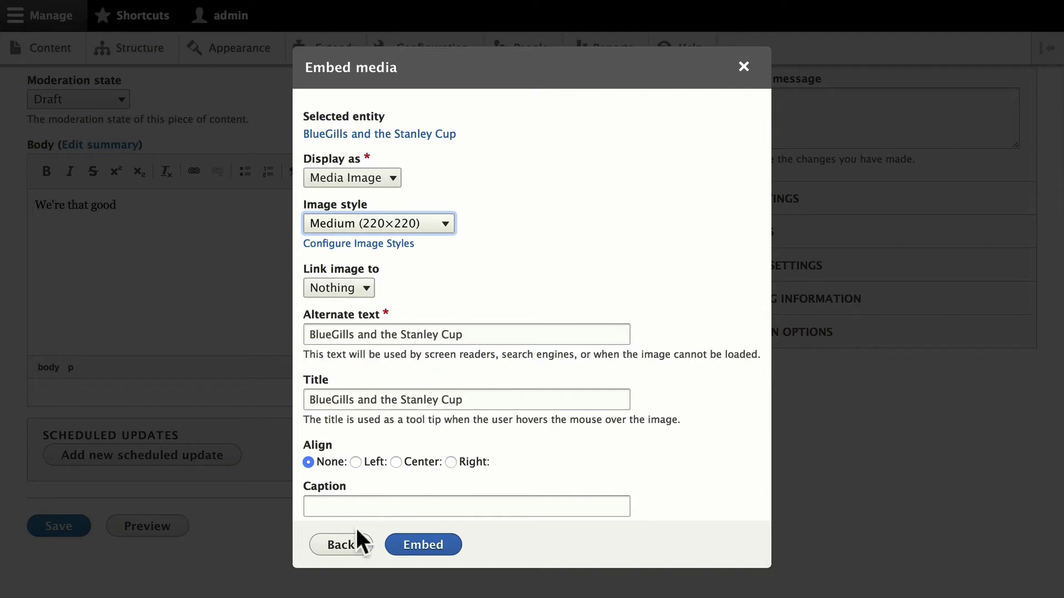
click(451, 462)
click(432, 554)
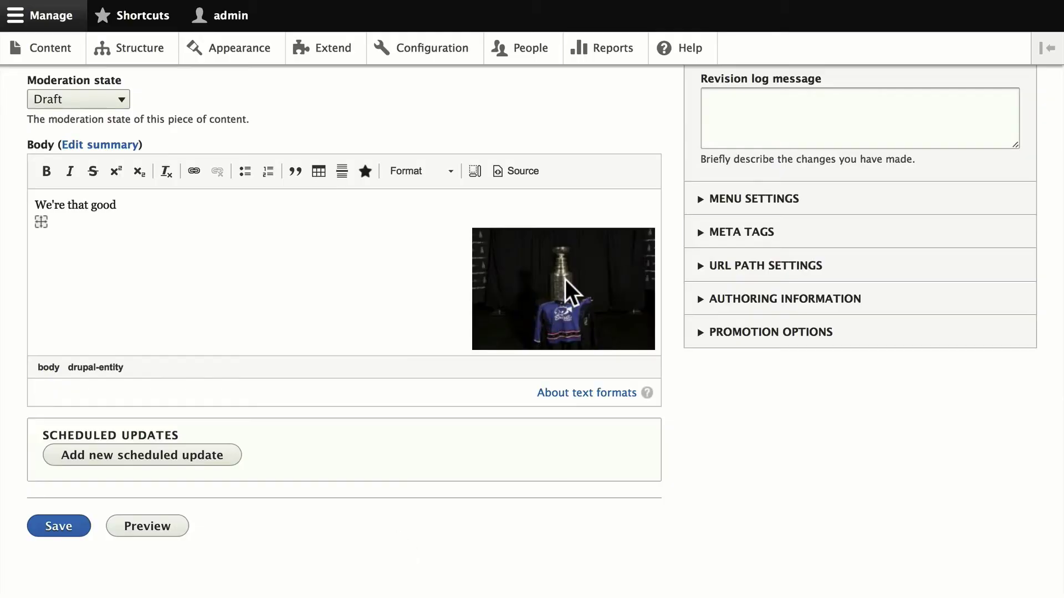
- Save the new Stanley Cup and the Bluegills page as a draft
click(753, 198)
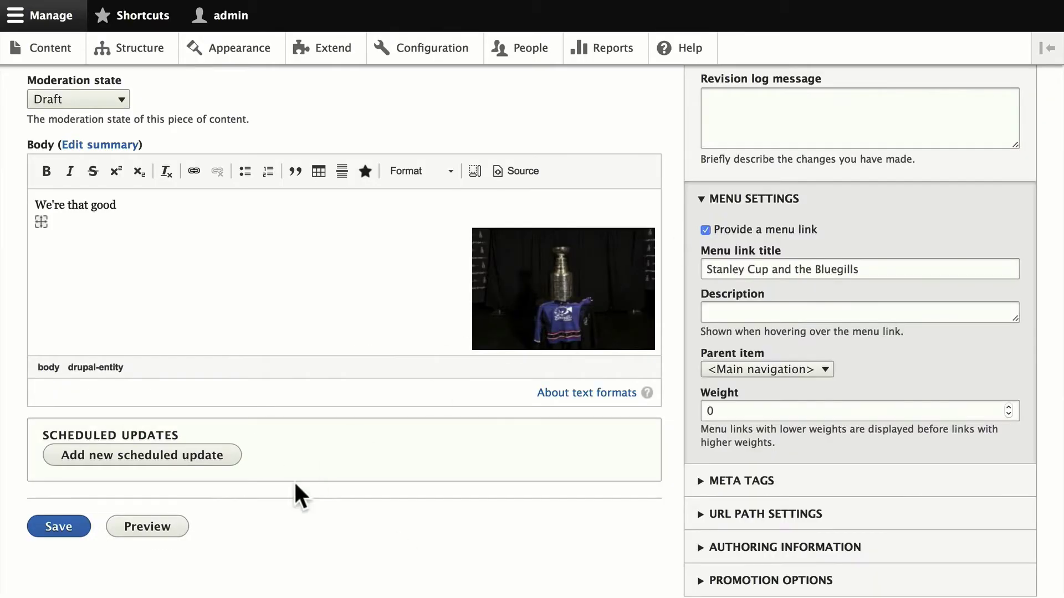
click(52, 531)
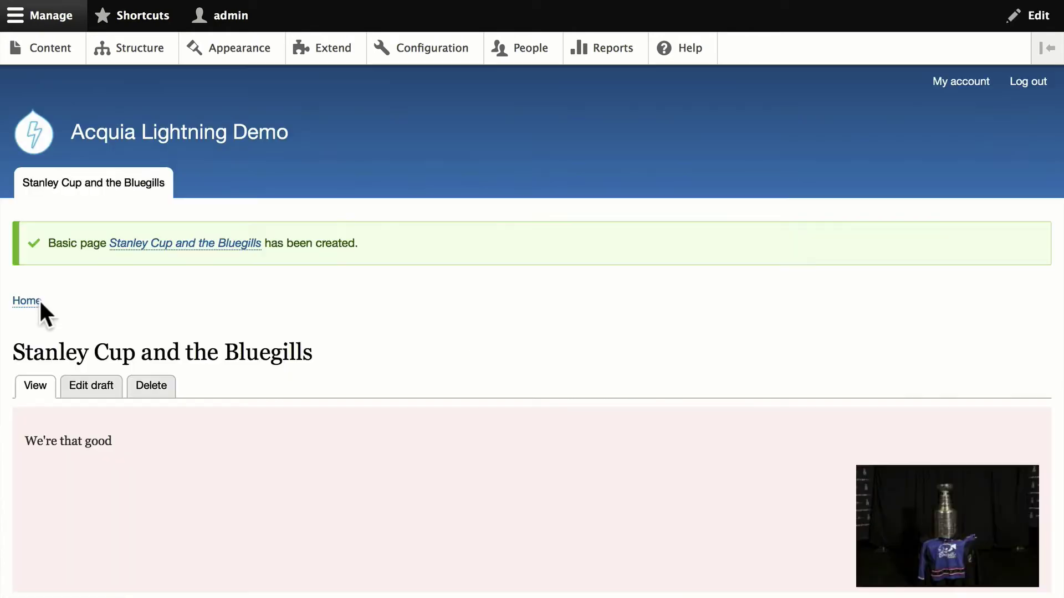
scroll(52, 345, down, 3)
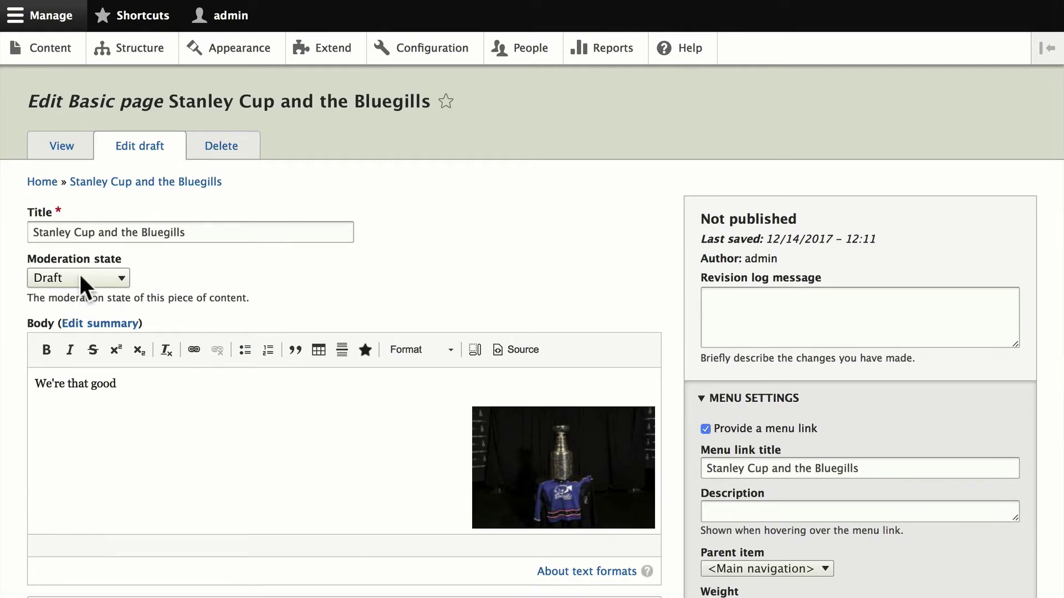
- Set the page's moderation state to Published and save it
click(72, 279)
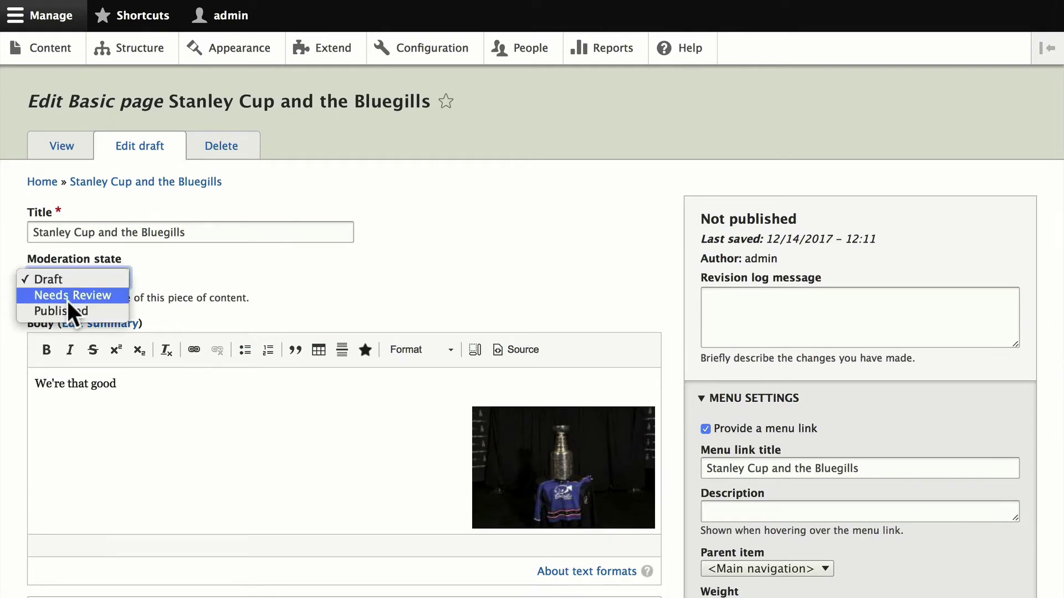
click(70, 312)
scroll(64, 328, down, 5)
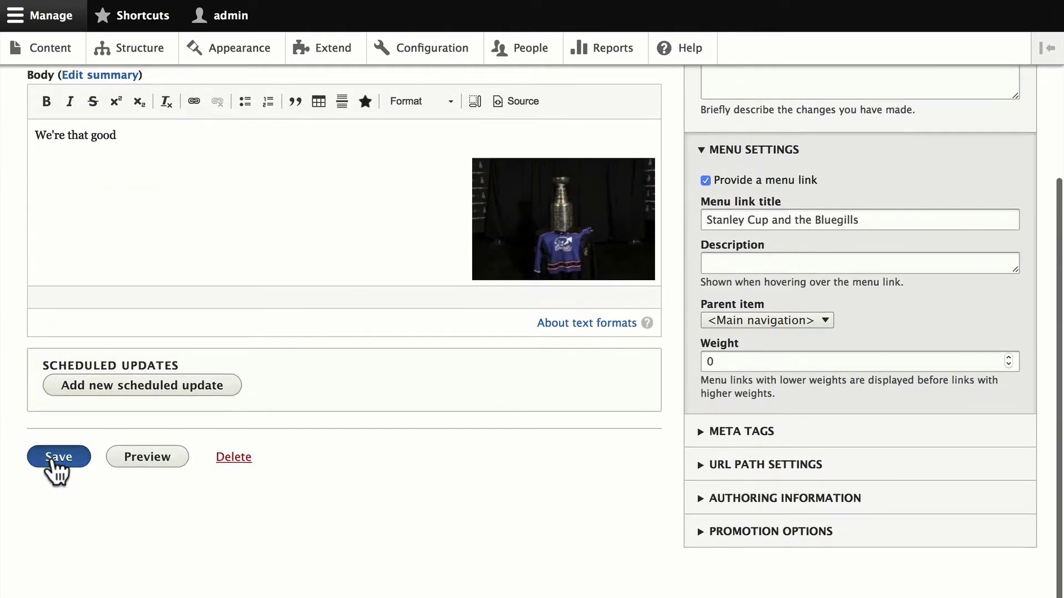
click(52, 458)
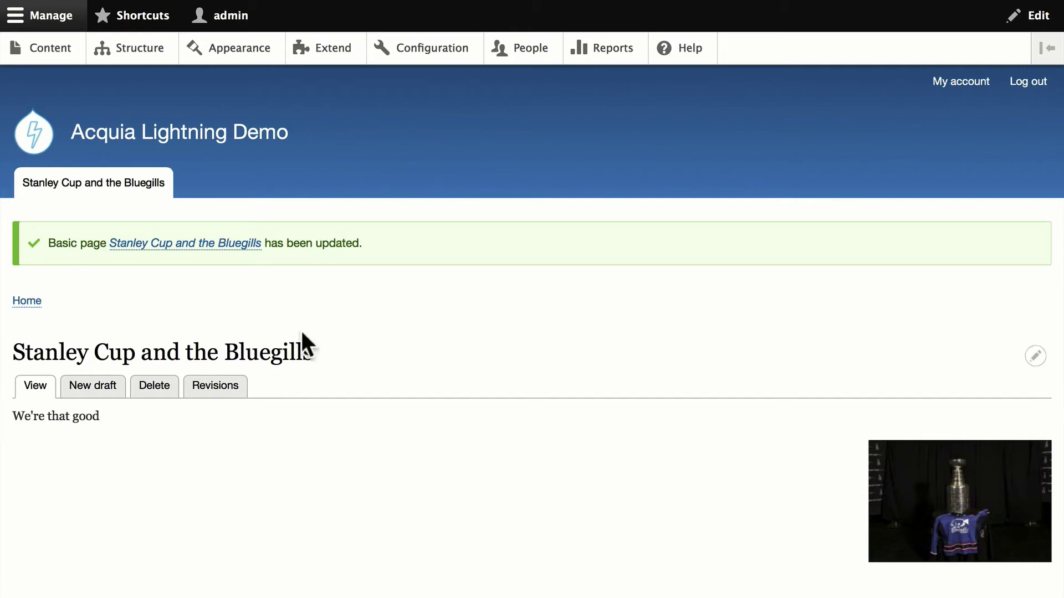
- Start a new Basic page from the content list
click(45, 48)
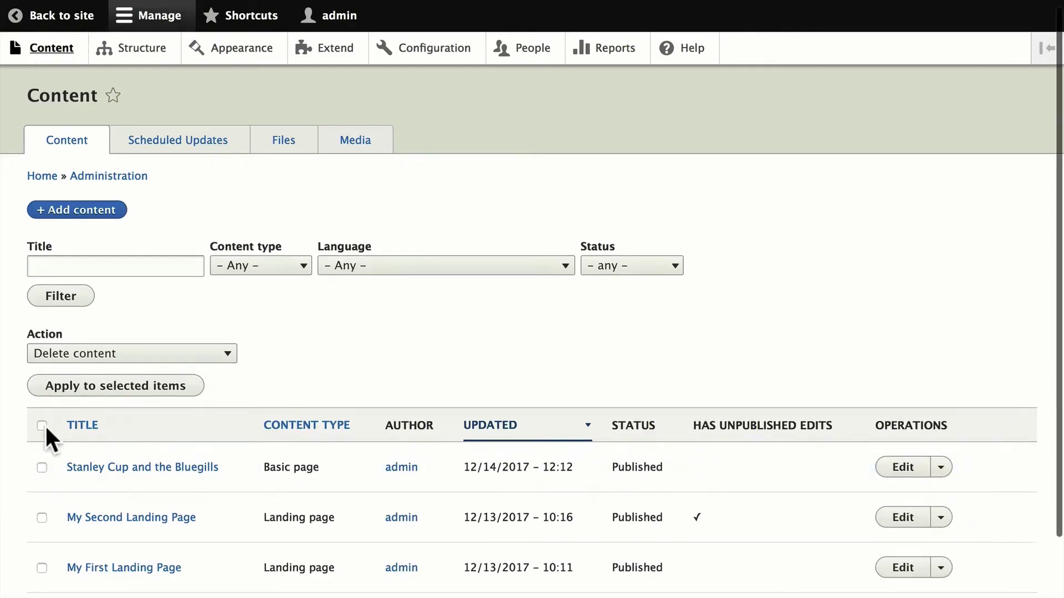
scroll(44, 433, down, 2)
click(66, 145)
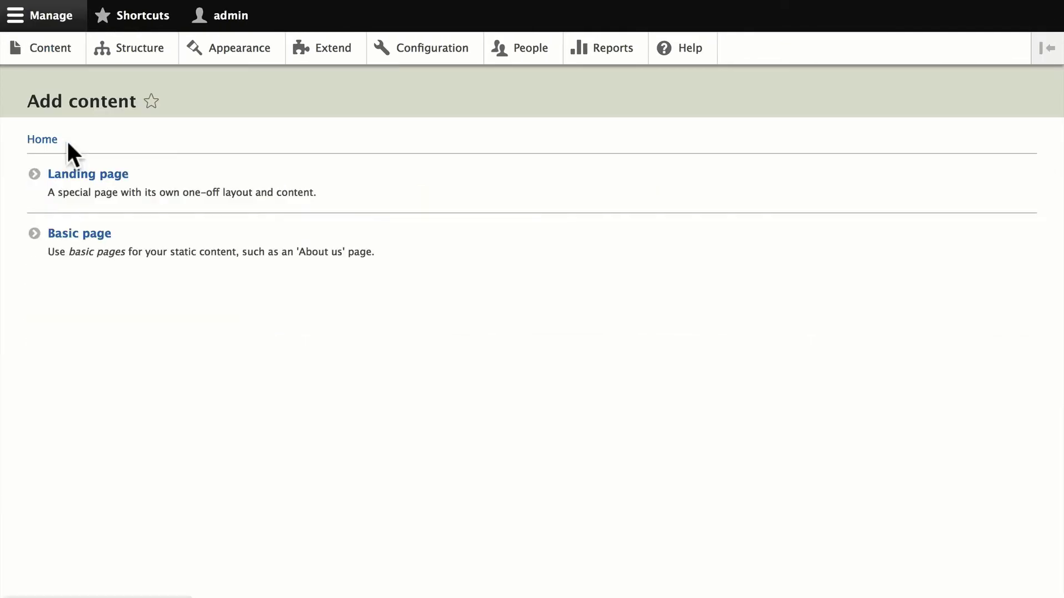
click(69, 236)
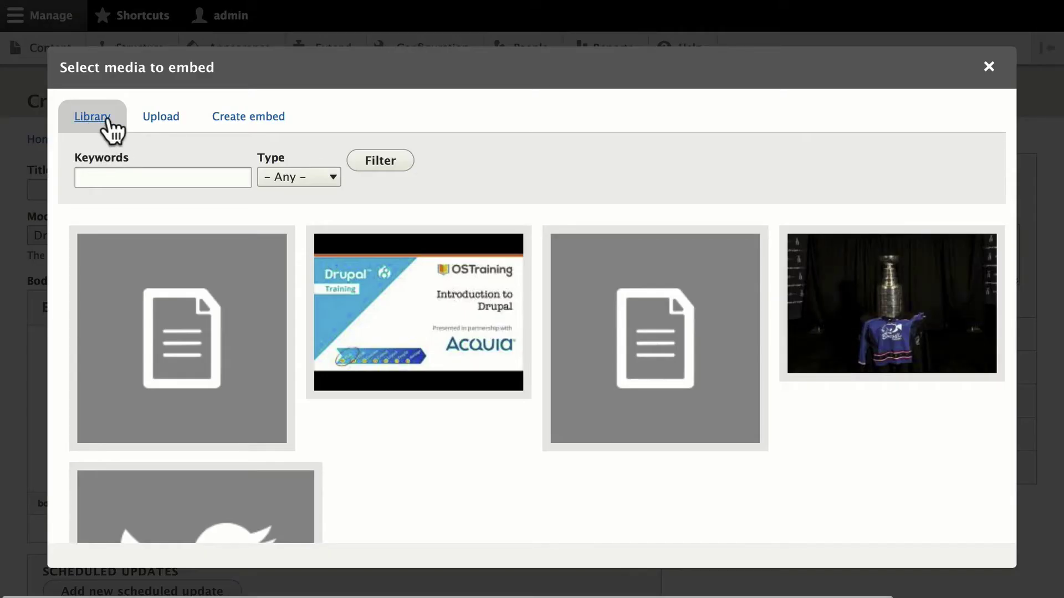
- In the embed dialog, select the Drupal 8 Youtube Introduction video from the Library and place it
click(161, 118)
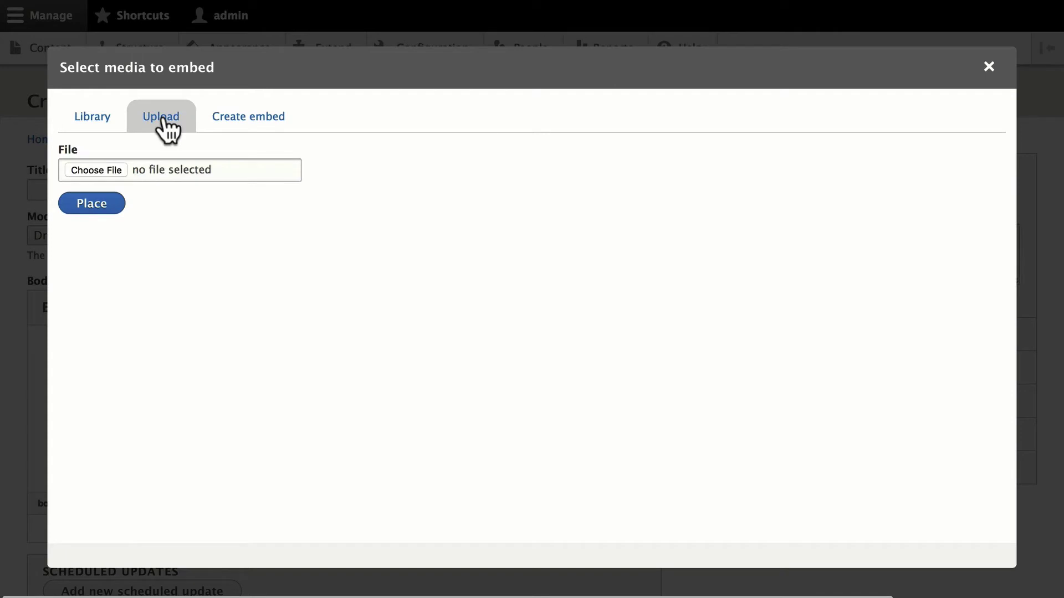
click(248, 120)
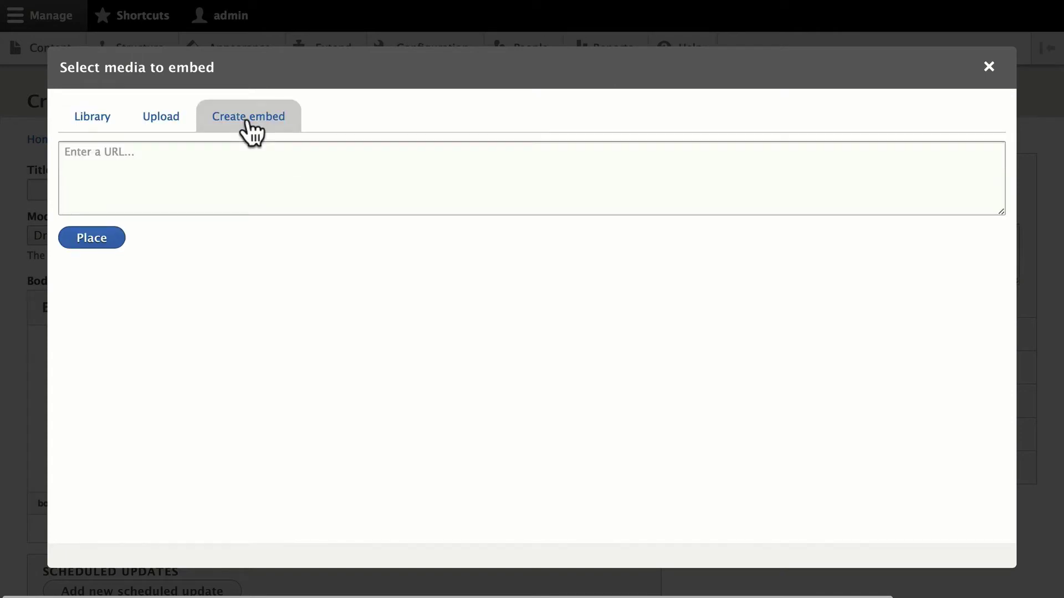
click(86, 121)
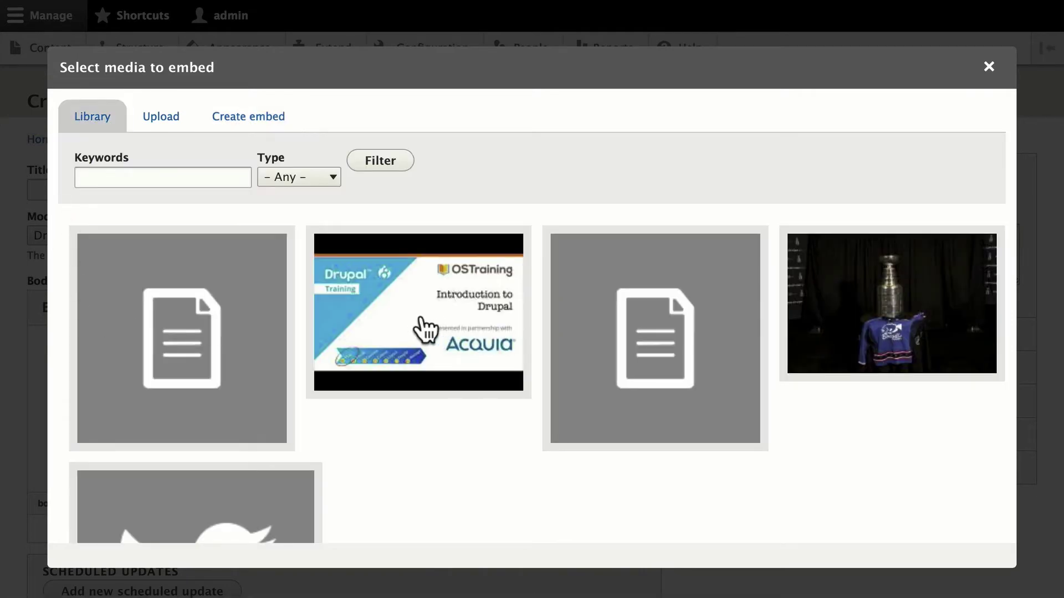
click(406, 330)
click(96, 505)
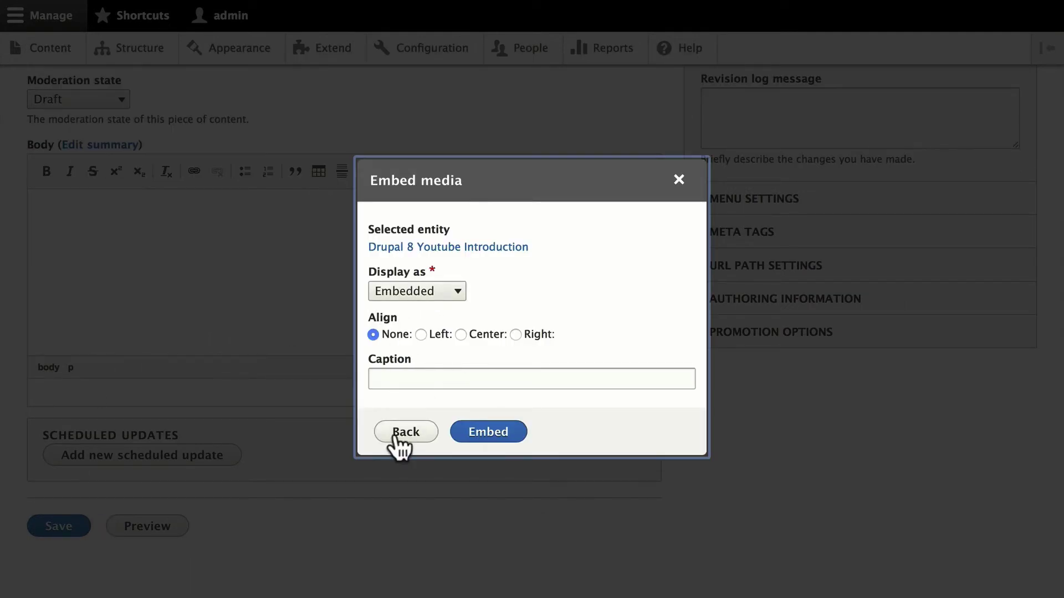
- Embed the video in the body and title the page 'Drupal 8 Introduction'
click(488, 432)
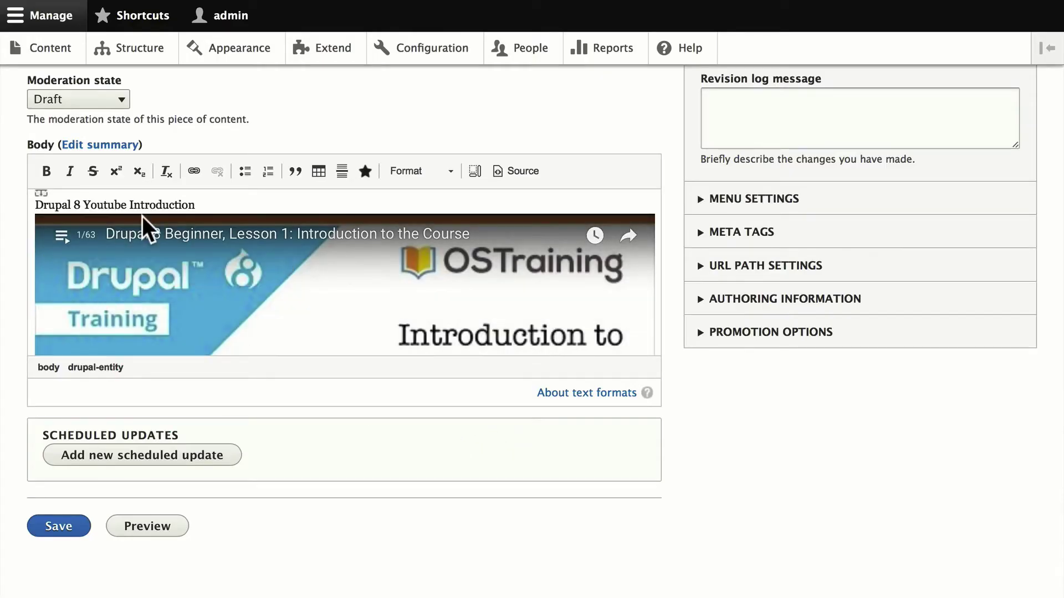
scroll(143, 225, up, 3)
click(99, 190)
text(Drupal 8 Introduction)
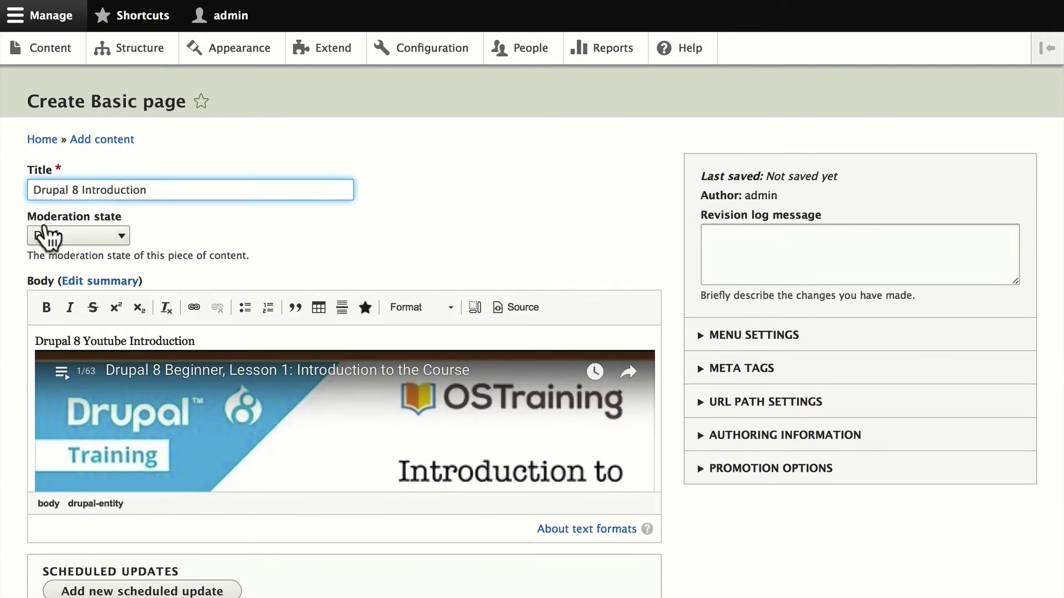
- Save the page as Published and check the embedded YouTube video
click(49, 235)
click(55, 268)
scroll(83, 438, down, 5)
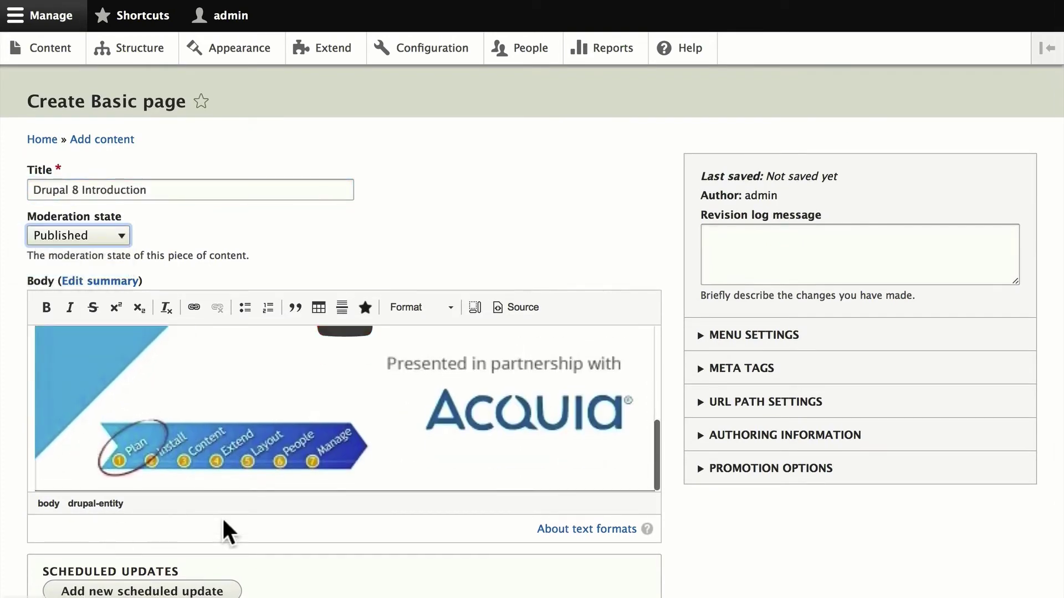
scroll(241, 524, down, 3)
click(60, 522)
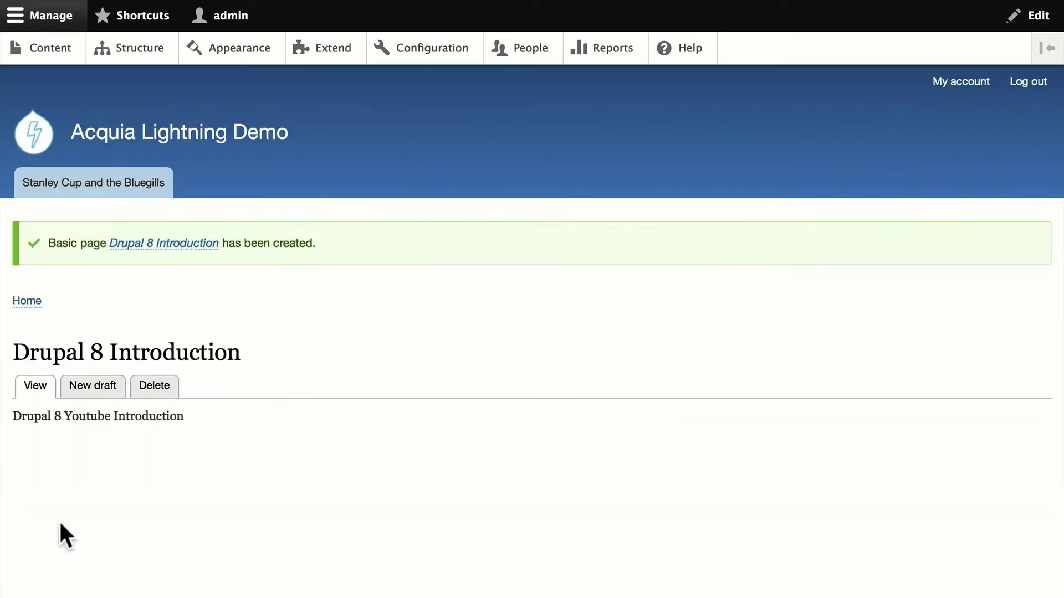
scroll(361, 327, down, 5)
scroll(349, 338, down, 5)
scroll(351, 343, up, 8)
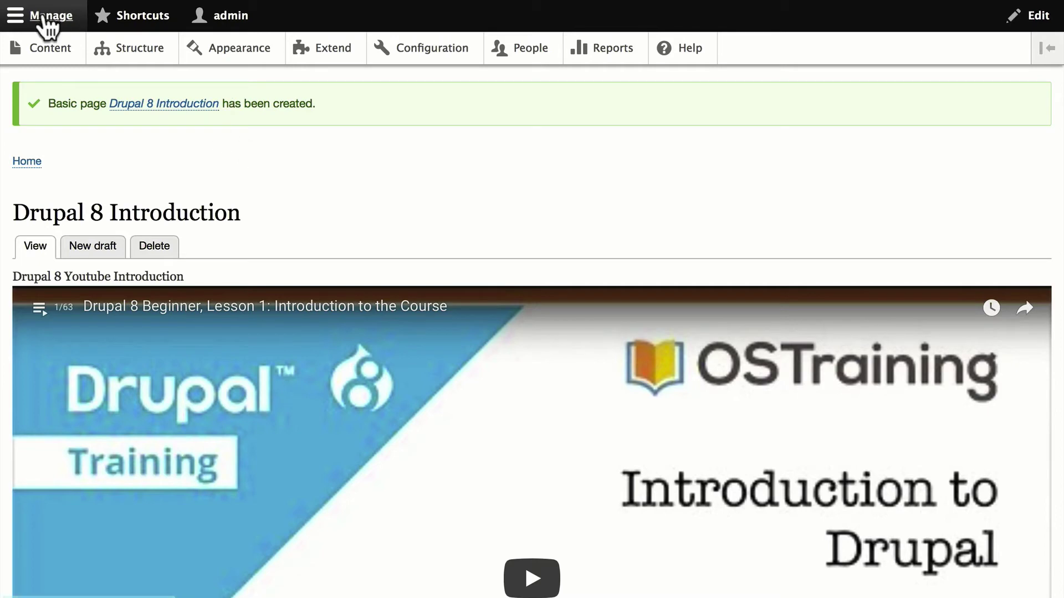
- Open the Add field form for the Basic page content type
click(140, 48)
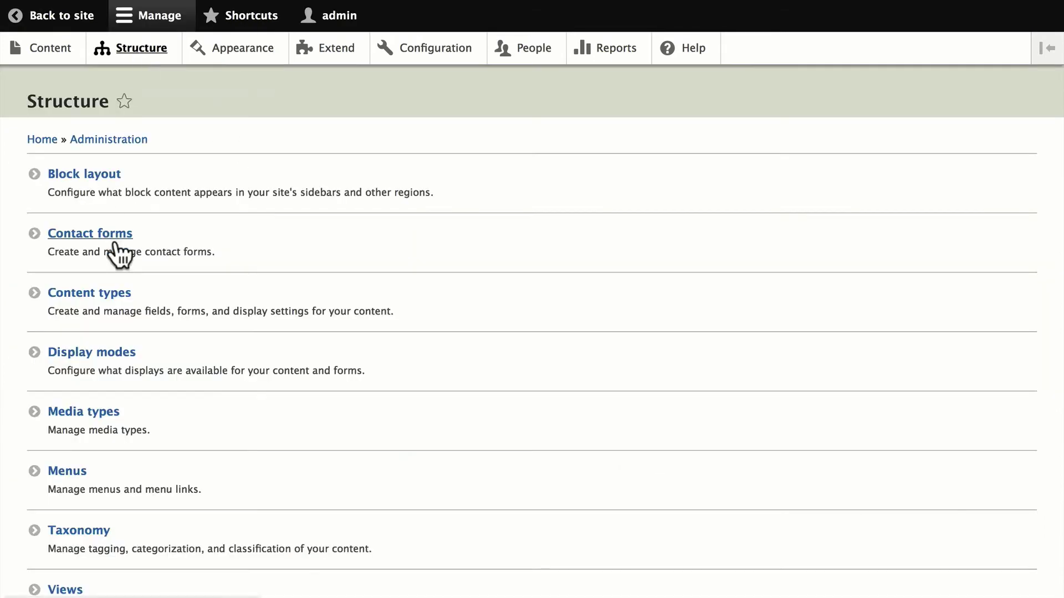
click(89, 294)
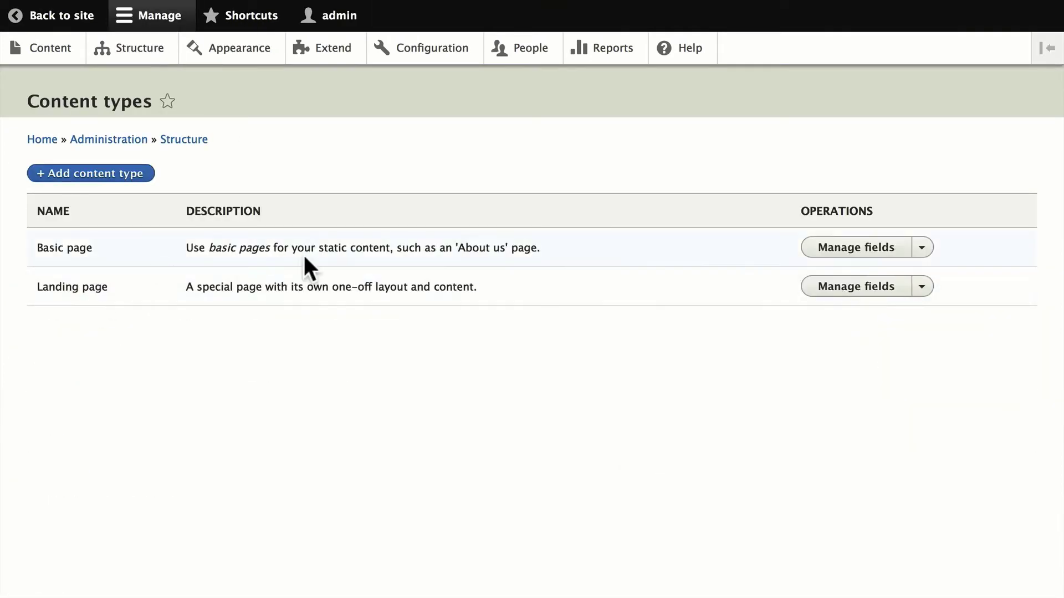
click(877, 248)
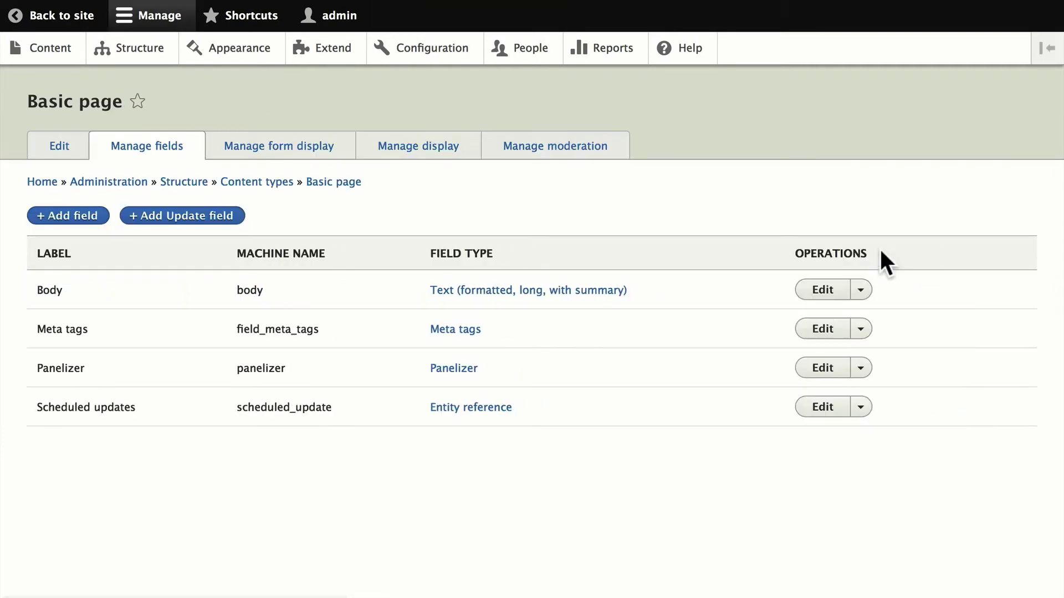
click(64, 219)
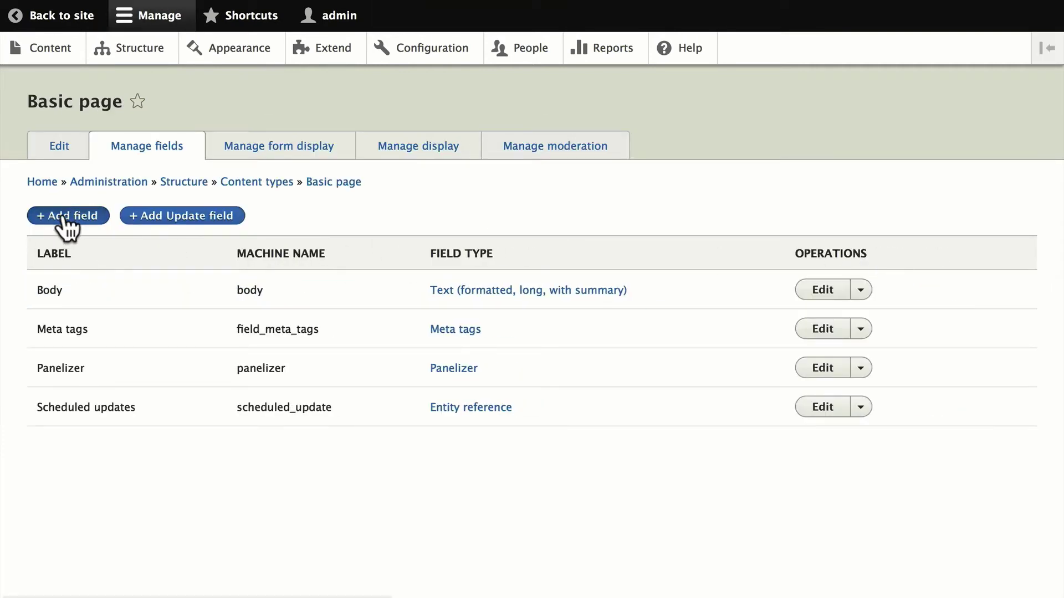
- Choose the Media field type and begin entering the label Media
click(115, 189)
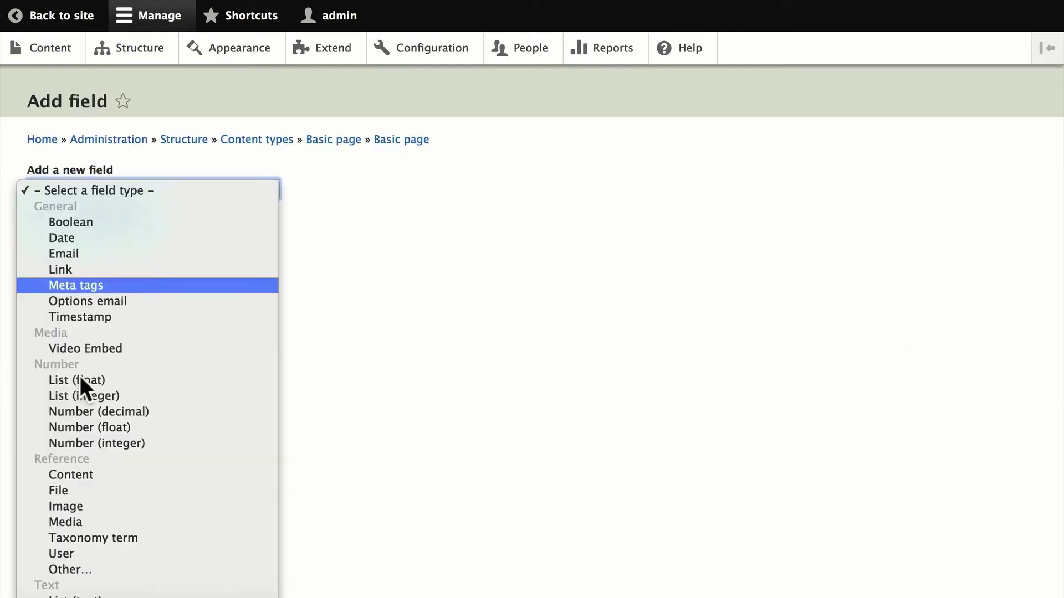
click(71, 522)
click(69, 244)
text(Media)
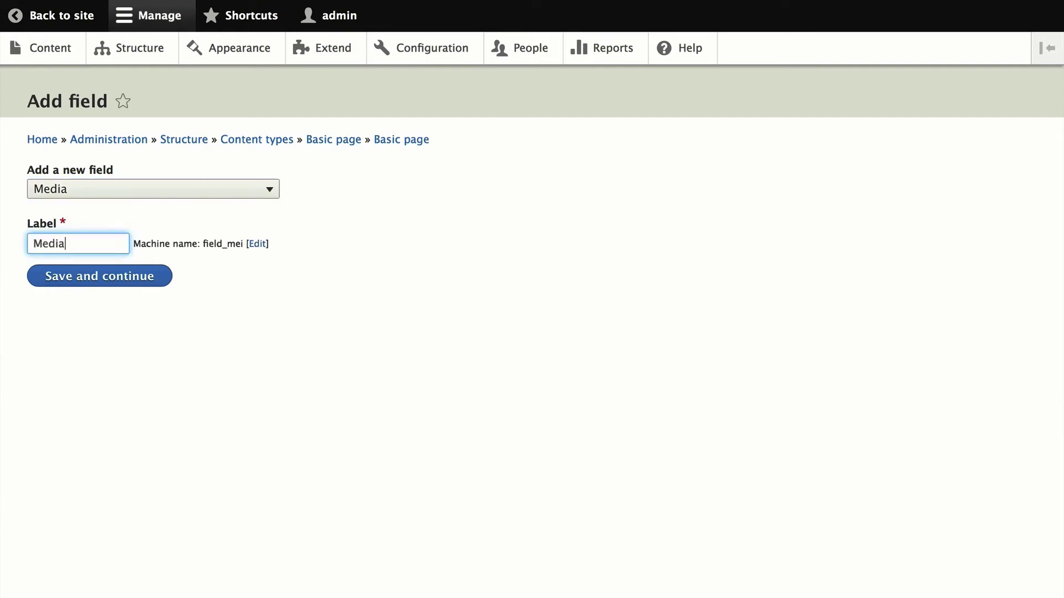
- Create the Media field and save its storage settings
click(85, 278)
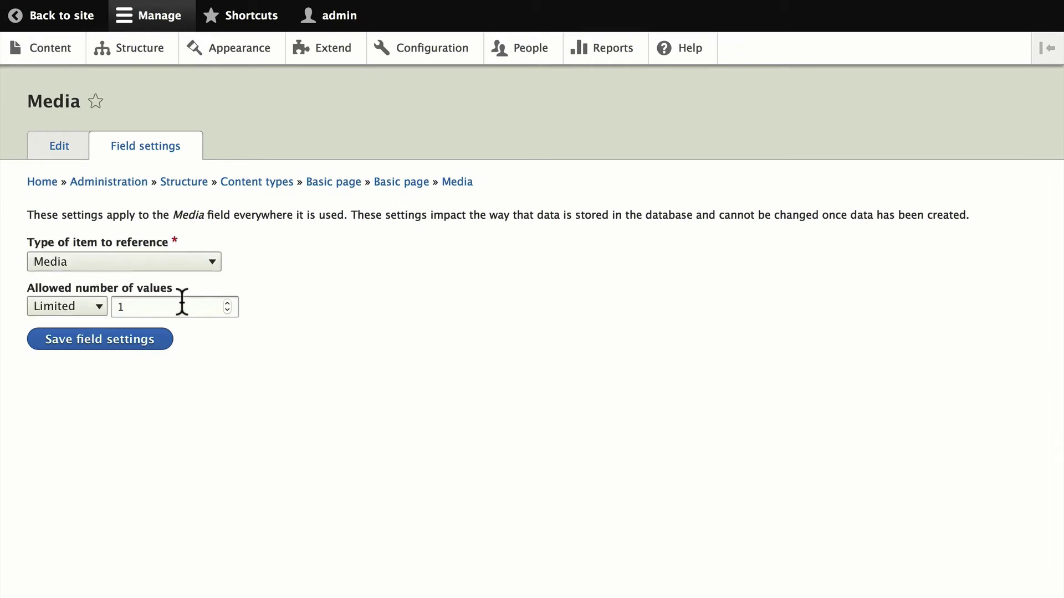
click(109, 339)
- Allow Document, Image, Instagram, Tweet and Video bundles as reference types and save the field settings
scroll(108, 334, down, 5)
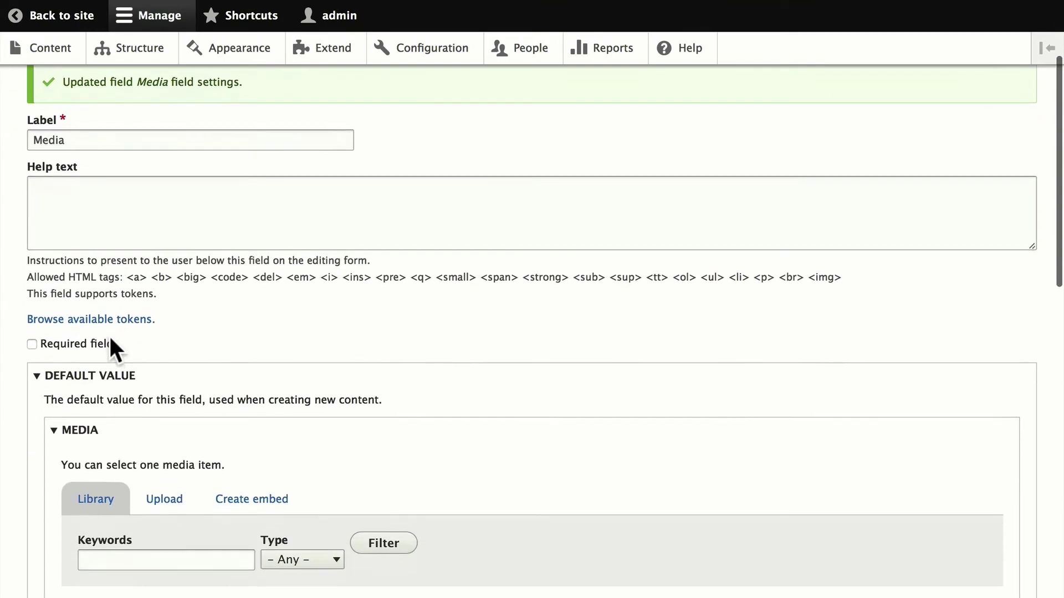
scroll(102, 422, down, 7)
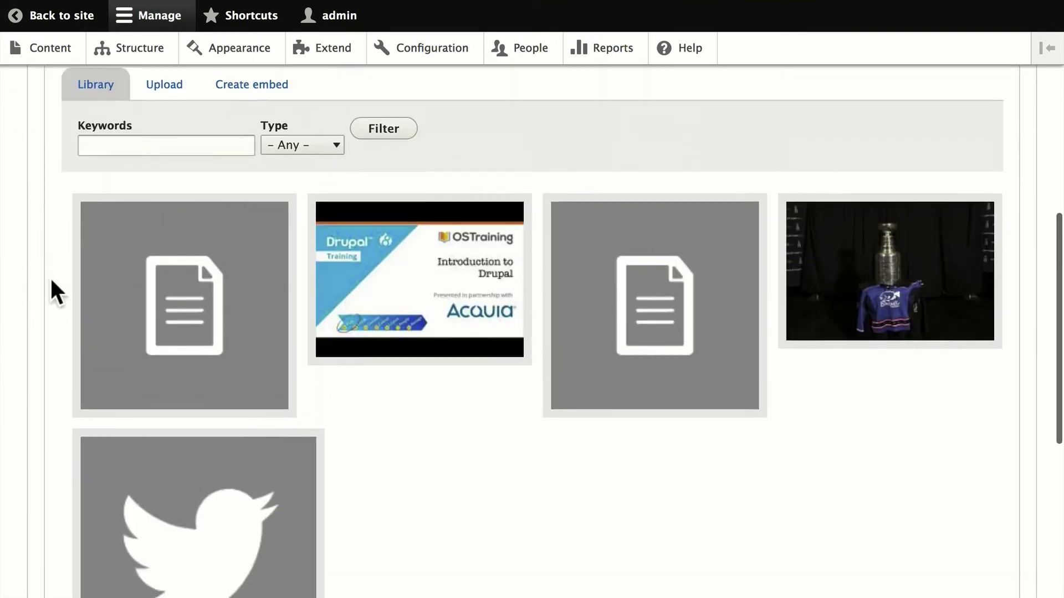
scroll(50, 277, up, 4)
scroll(49, 277, down, 15)
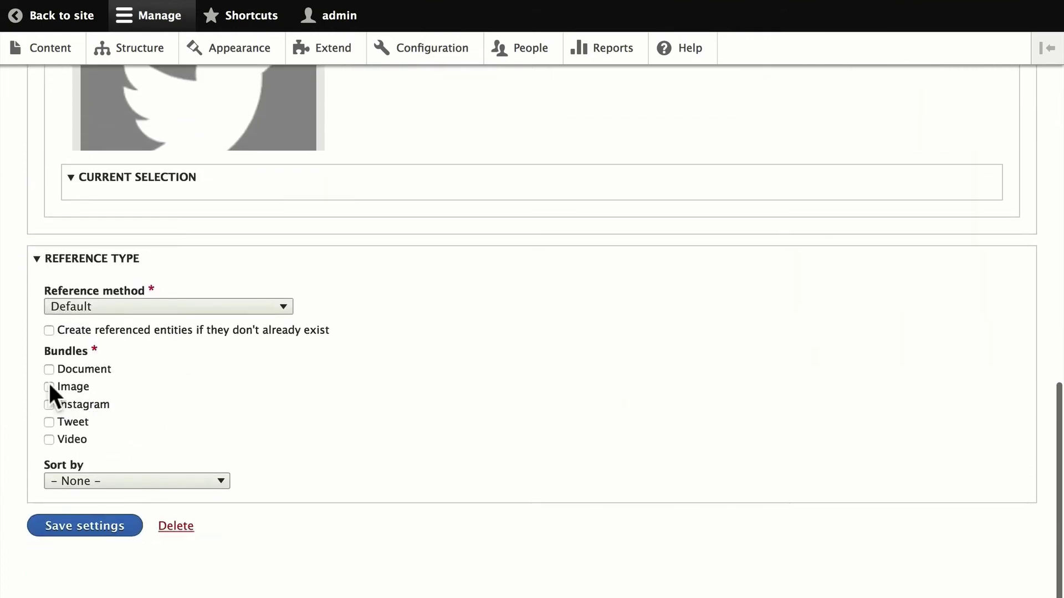
click(49, 369)
click(49, 386)
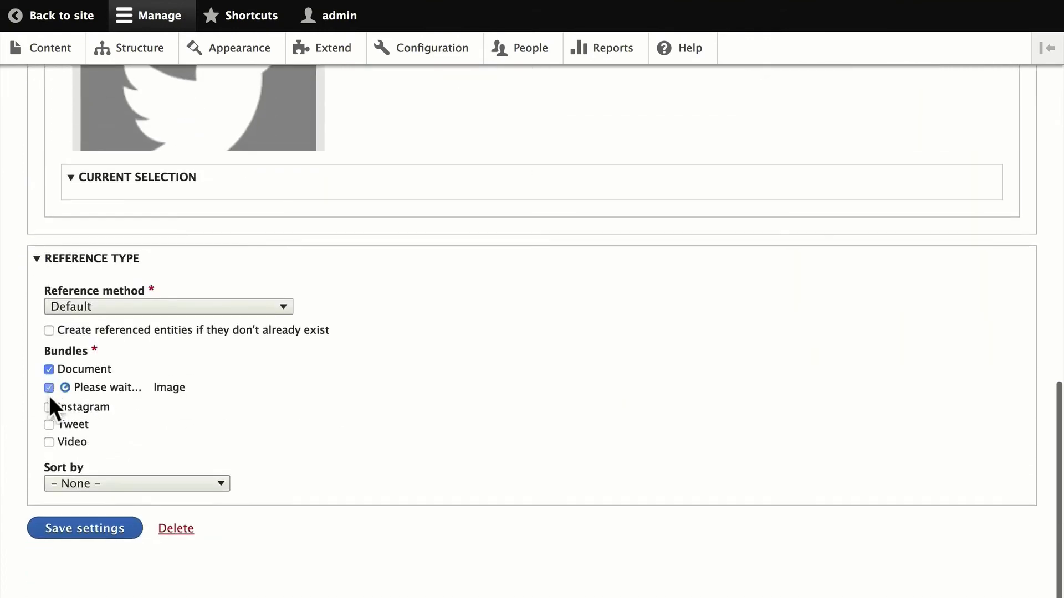
click(48, 439)
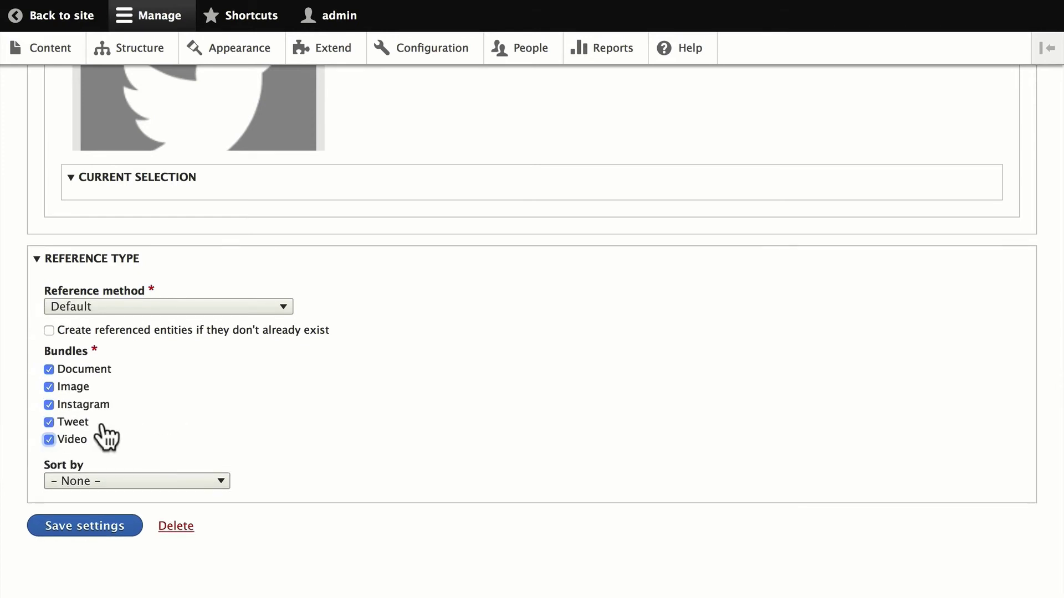
click(92, 527)
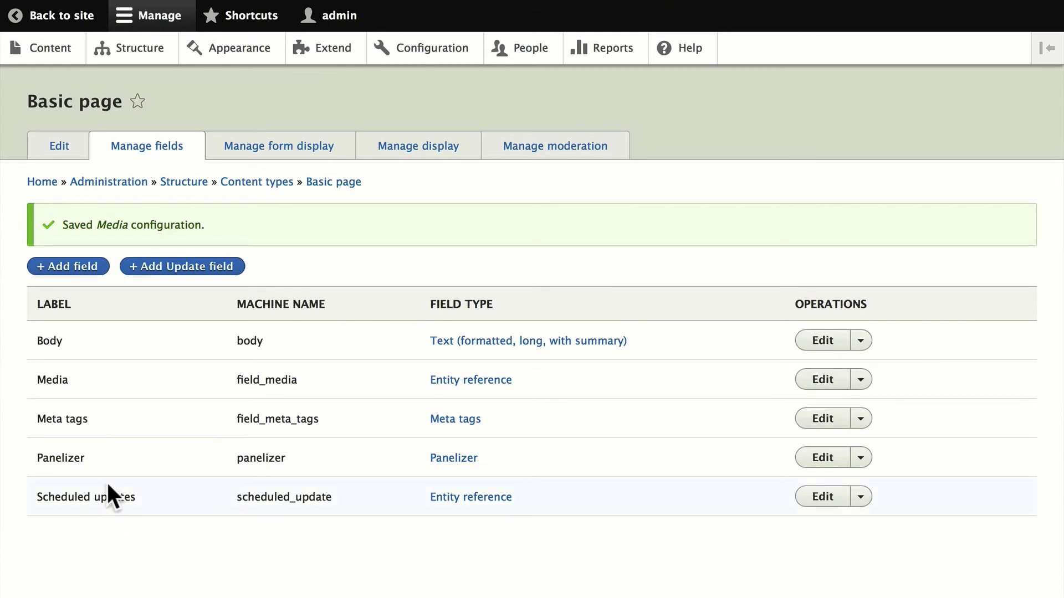
- Start a new Basic page and attach the first media library document, iPad Basics
click(52, 44)
click(80, 215)
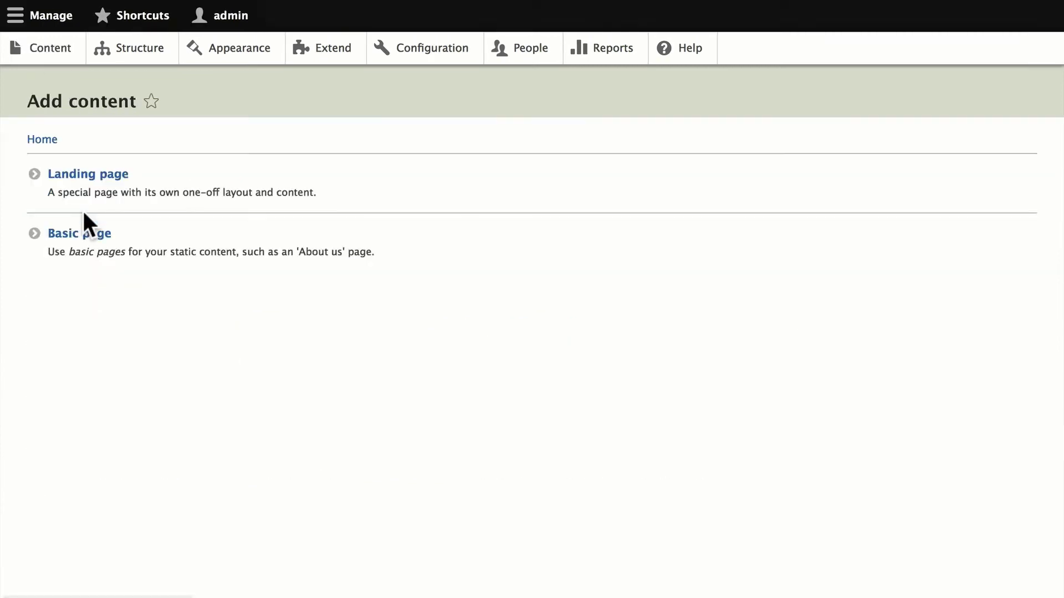
click(77, 232)
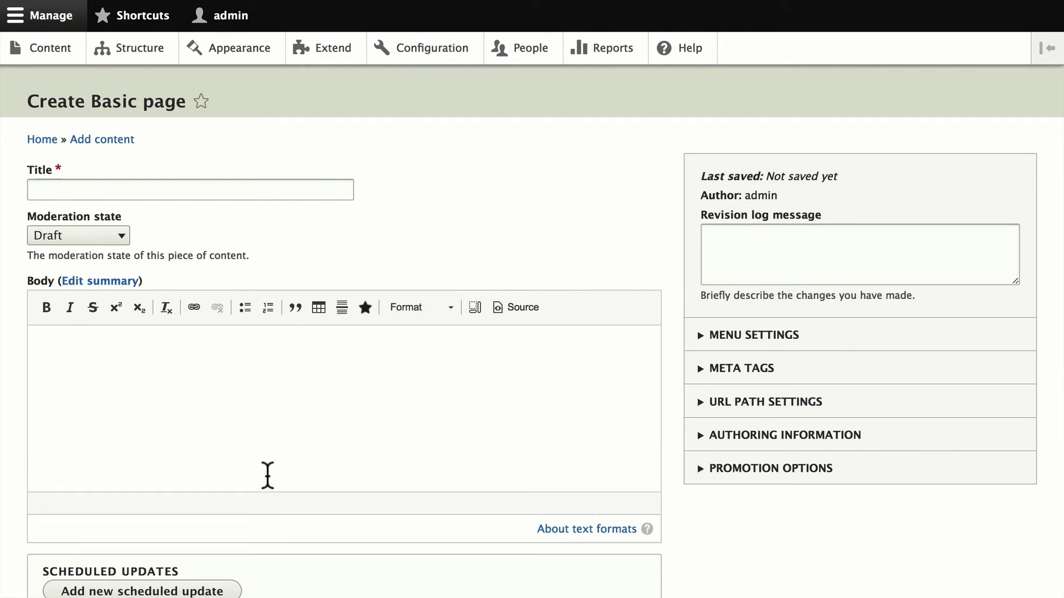
scroll(268, 471, down, 1)
scroll(702, 488, down, 8)
scroll(702, 483, down, 1)
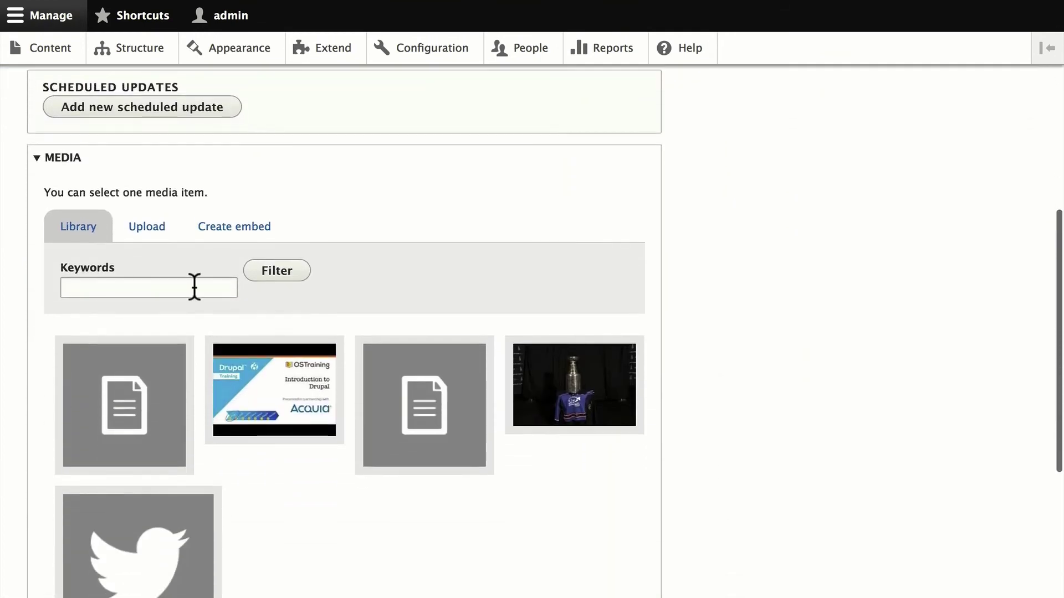
click(125, 424)
scroll(118, 427, down, 5)
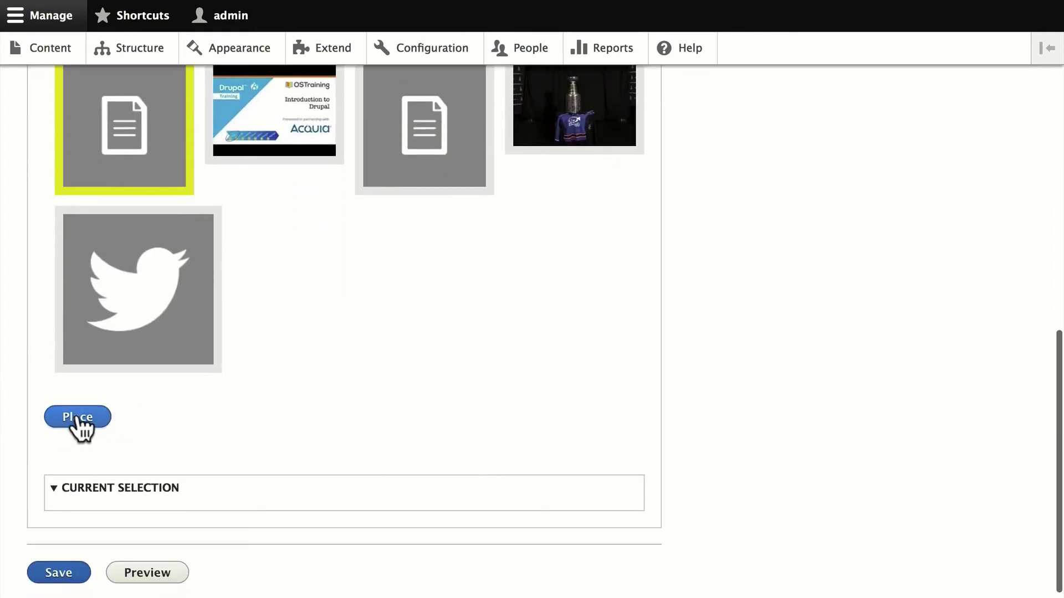
click(79, 424)
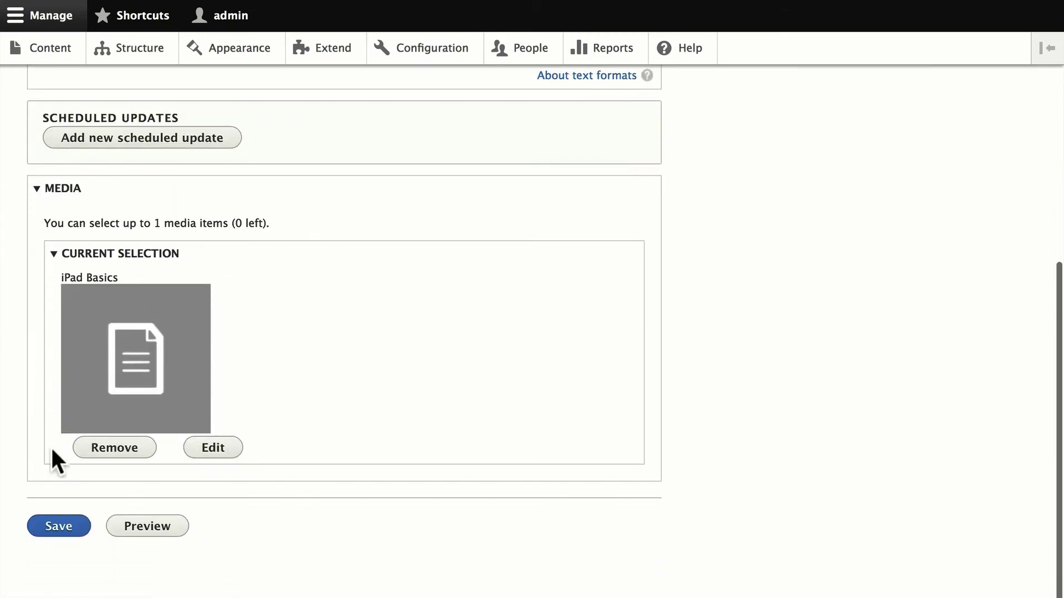
- Title the page 'iPad Reference Guide' with body text 'this is our reference guide'
text(iPad Refere)
text(nce Guide)
click(66, 334)
text(this is)
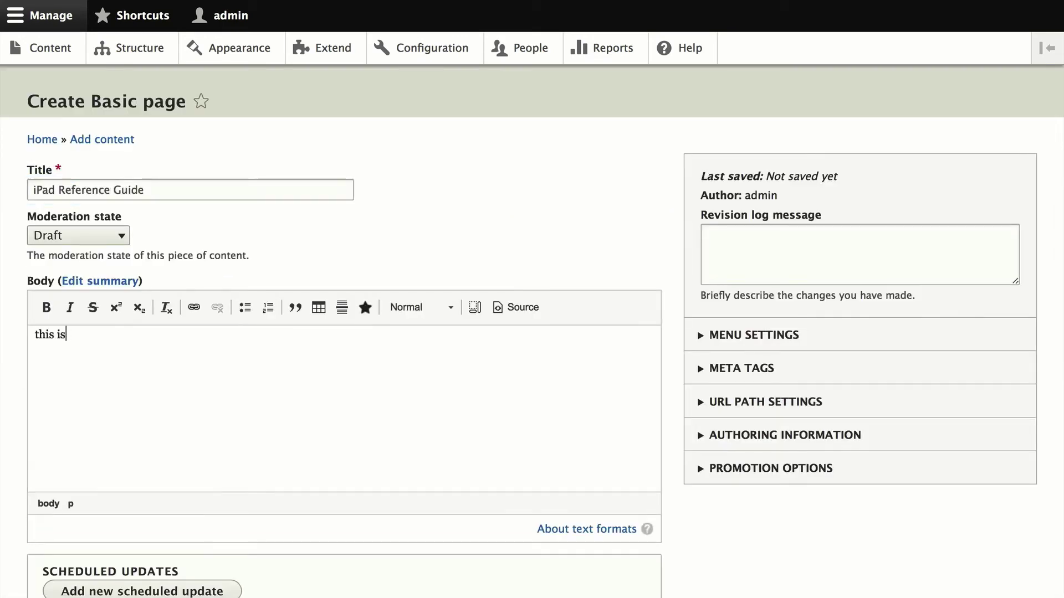
text( our reference guide)
- Set the moderation state to Published and save the page
click(76, 240)
click(71, 267)
scroll(71, 264, down, 10)
scroll(100, 190, up, 10)
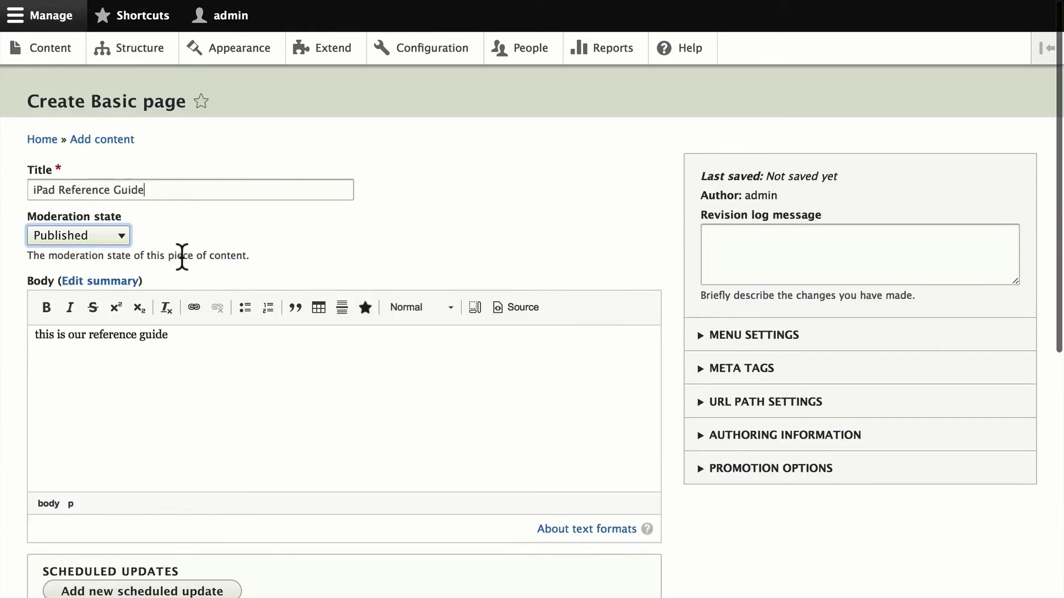
scroll(182, 257, down, 10)
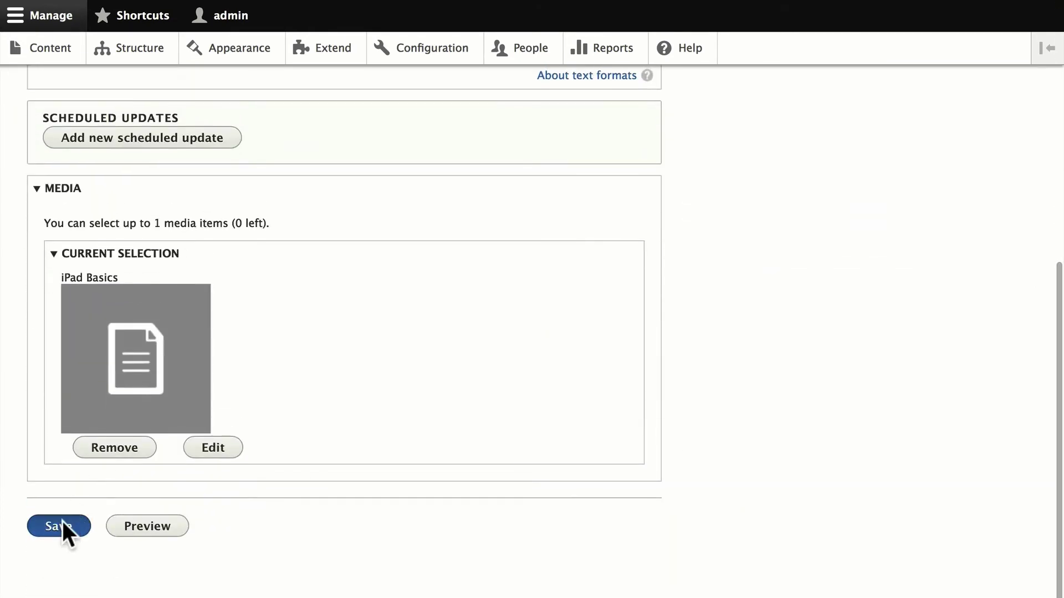
click(62, 527)
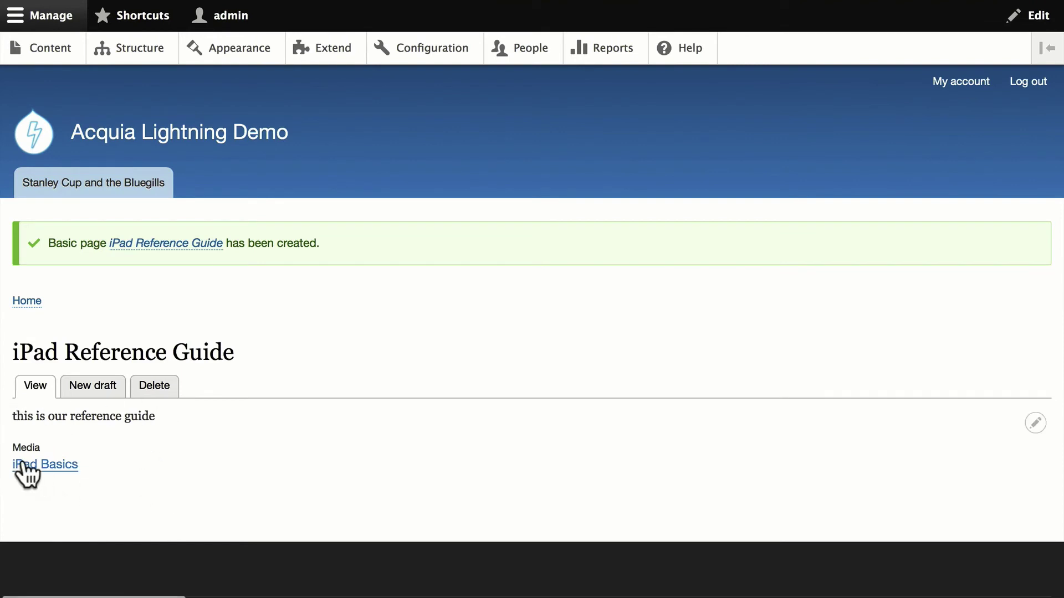
- View the iPad Basics media item and its PDF, then return to the Content list
click(53, 465)
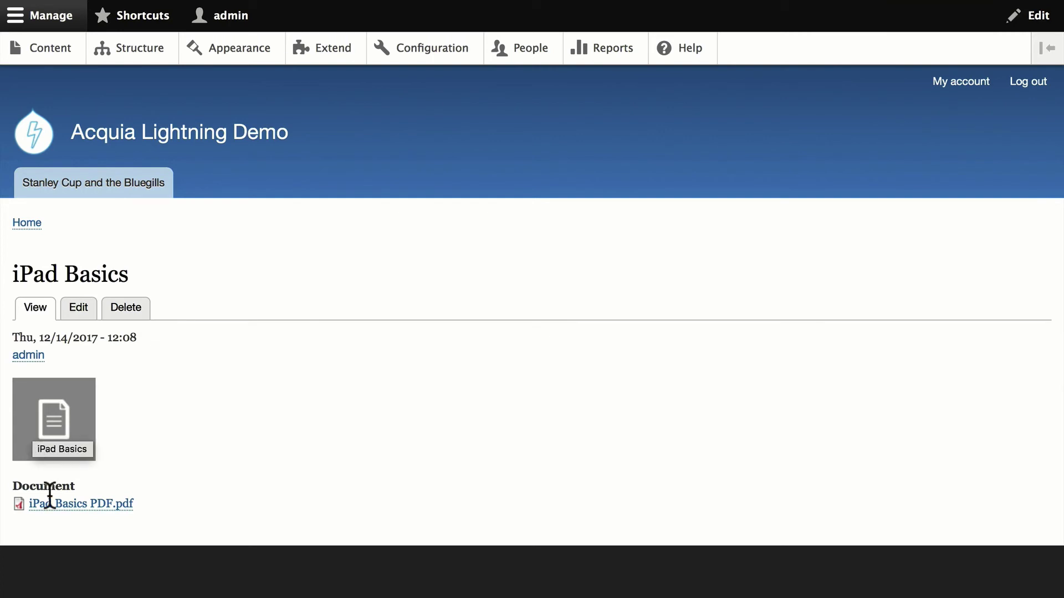
click(67, 506)
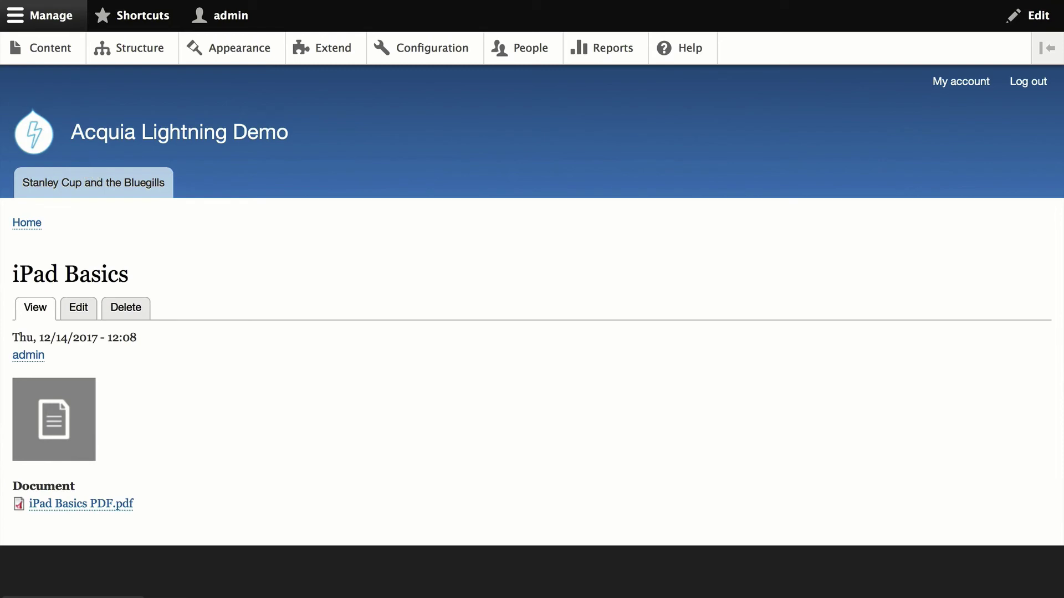
click(59, 55)
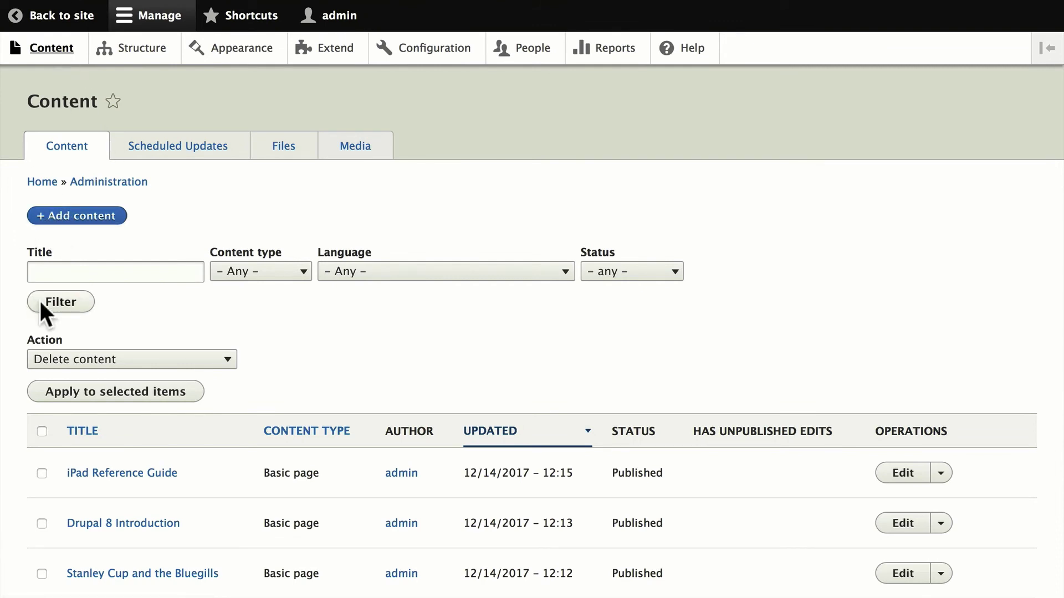
- Start a new Landing page using the Two Column layout
click(84, 217)
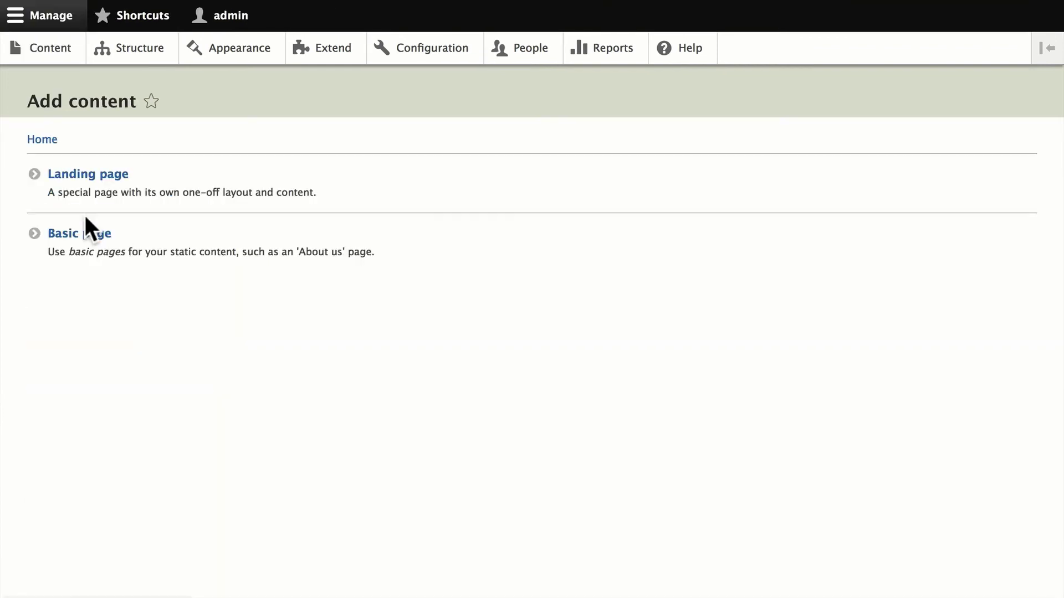
click(87, 174)
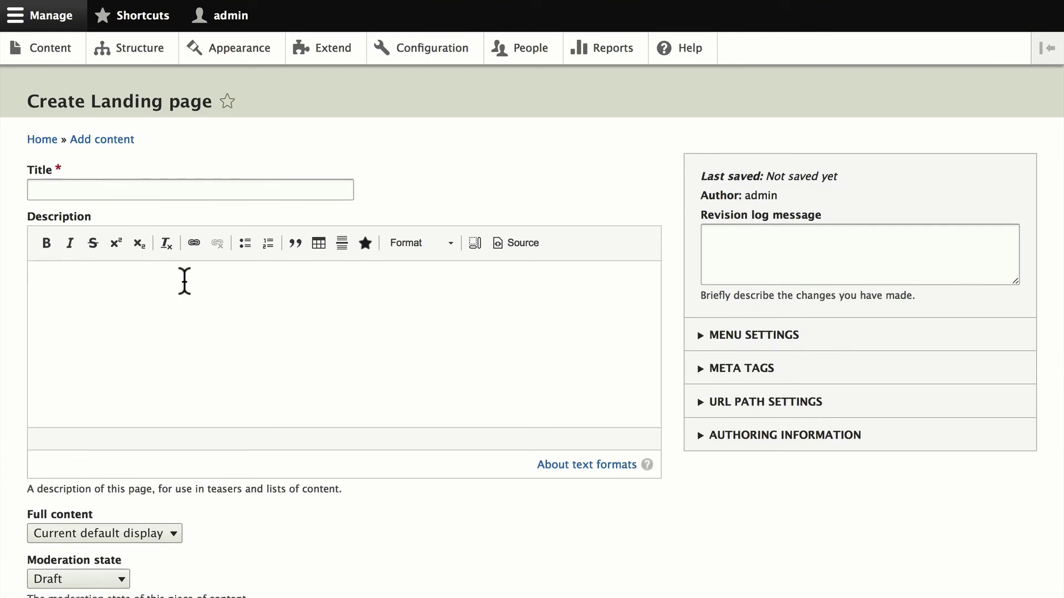
click(125, 536)
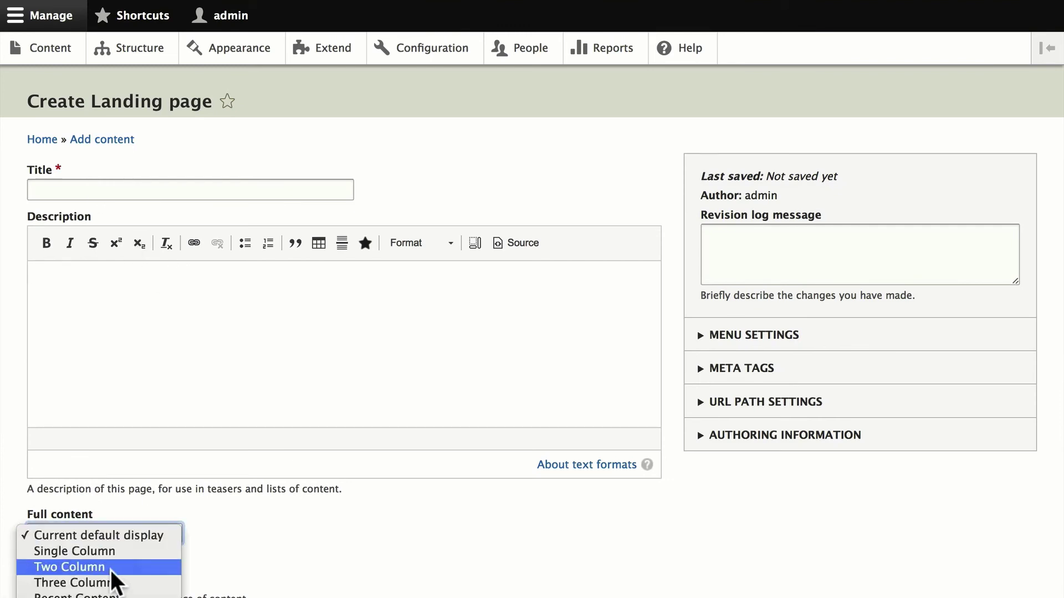
scroll(124, 541, down, 3)
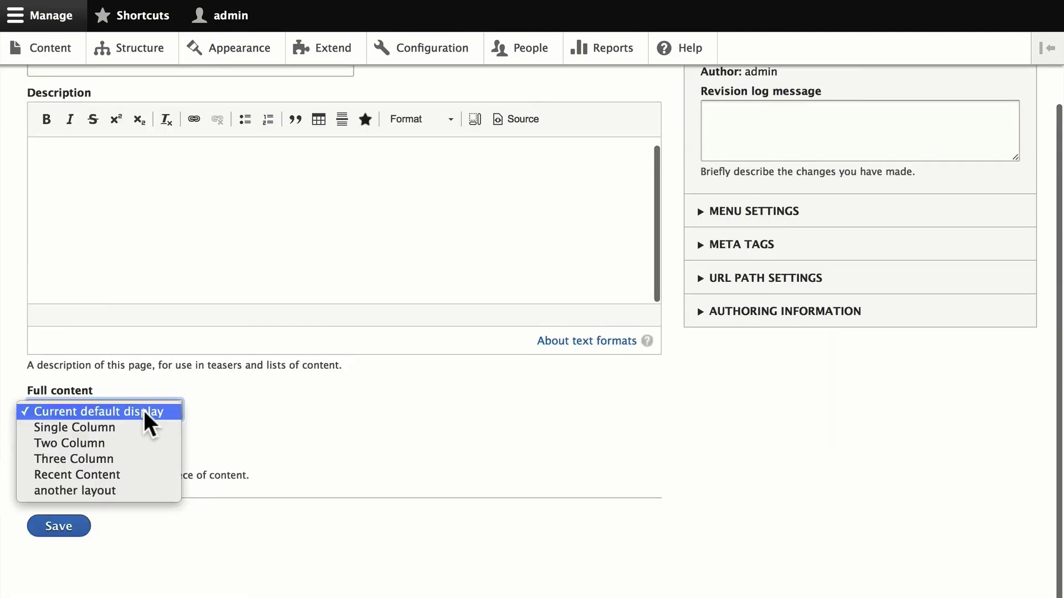
click(132, 443)
scroll(97, 163, up, 3)
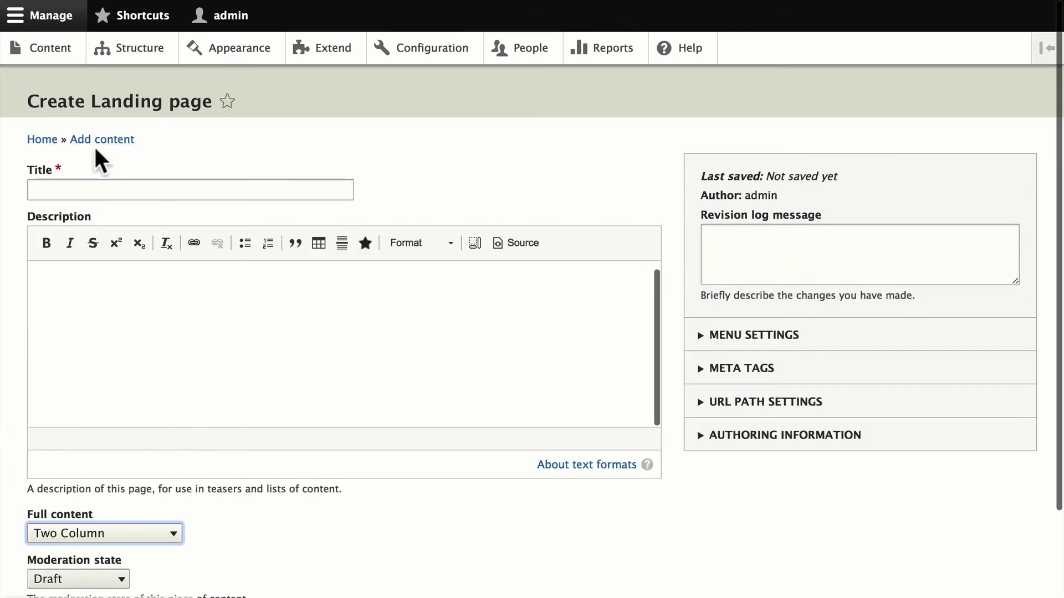
- Title it 'Acquia Goes to Canada', describe it as 'Acquia recently tweeted about Drupal in Canada!', and save
click(85, 194)
text(Ac)
key(Tab)
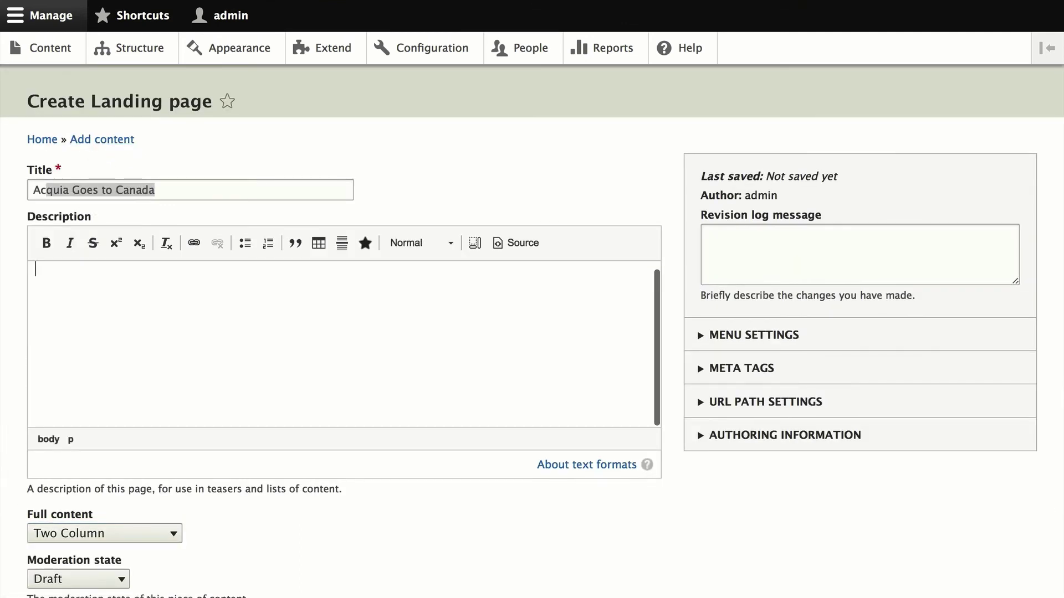
text(Acquia recently tweeted)
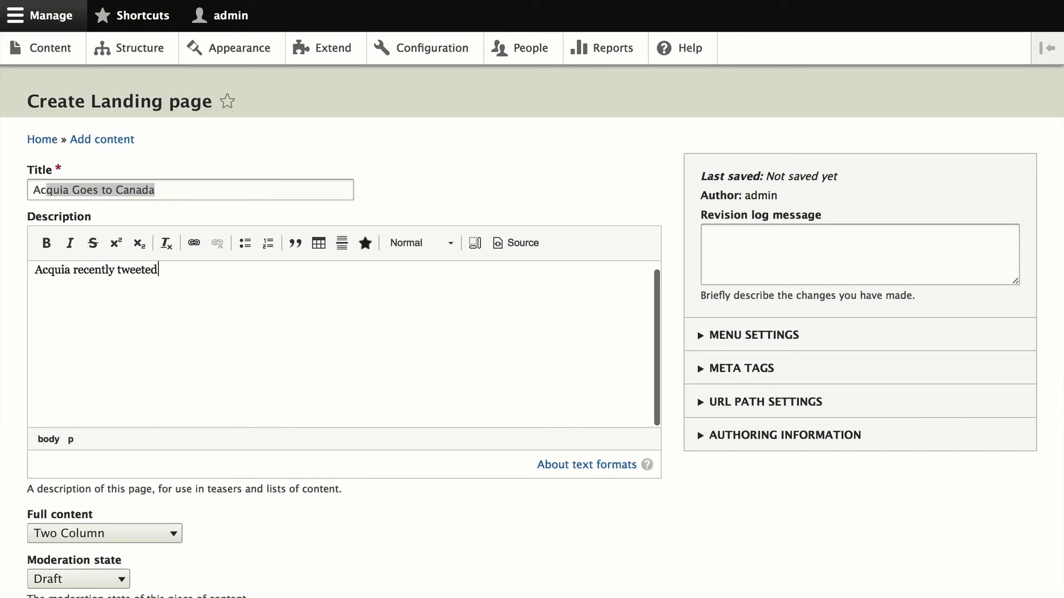
text( about Drupal in Canada!)
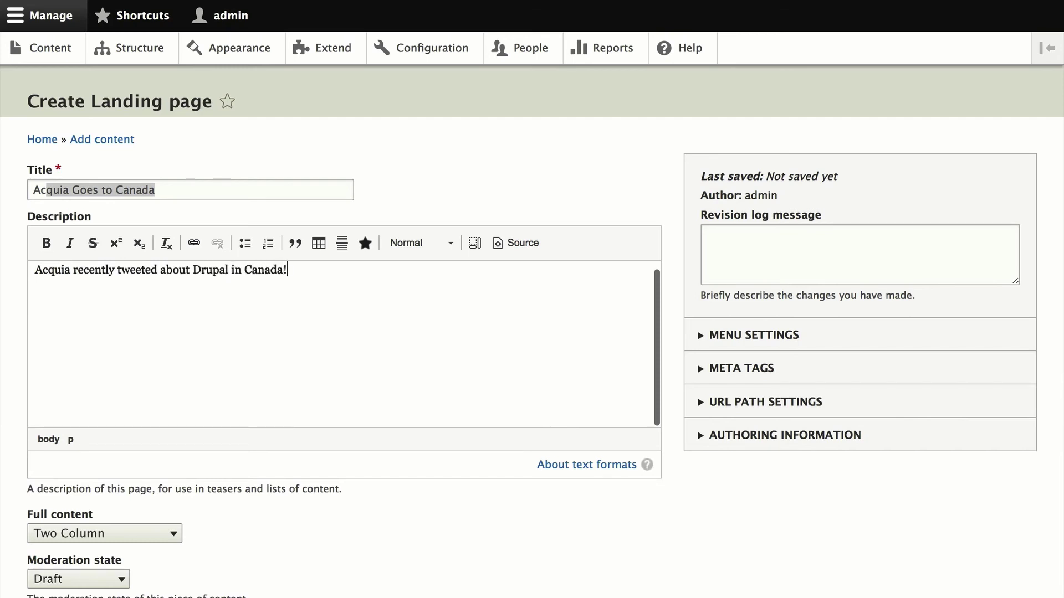
scroll(205, 499, down, 3)
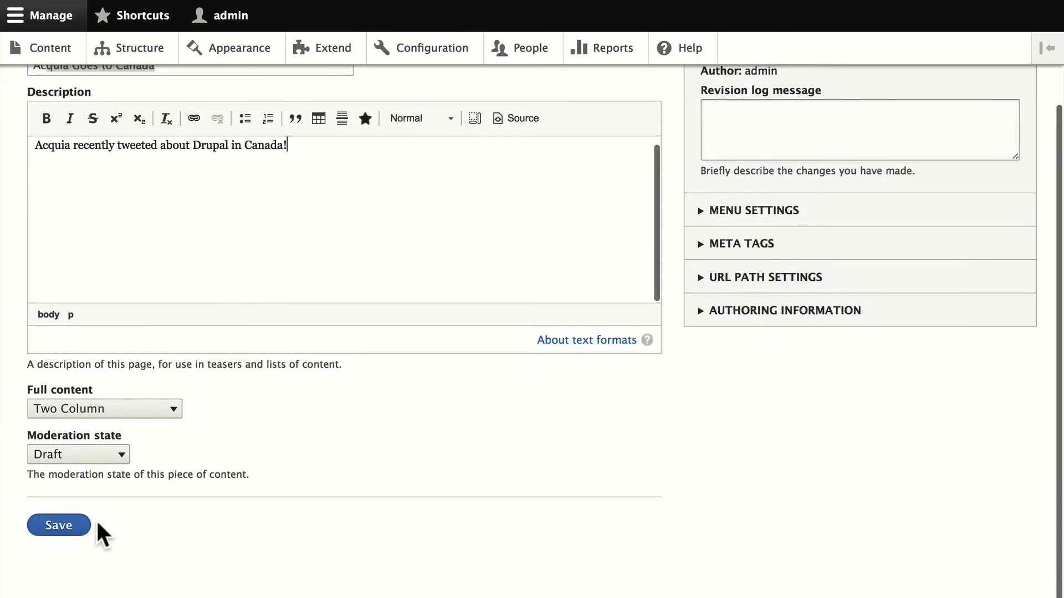
click(71, 526)
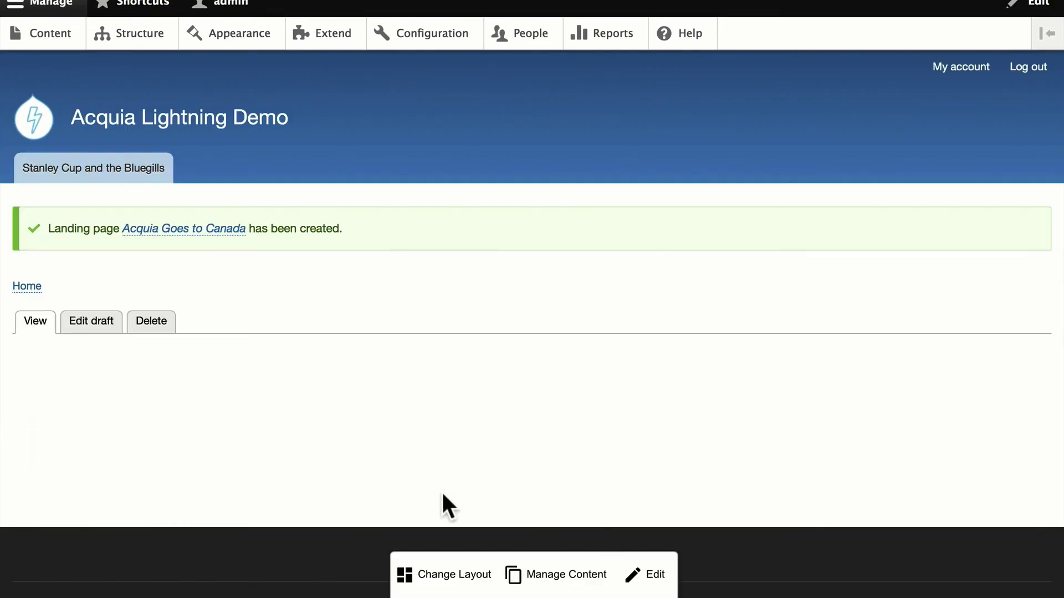
- Start adding a Media entity block to the landing page layout
click(566, 577)
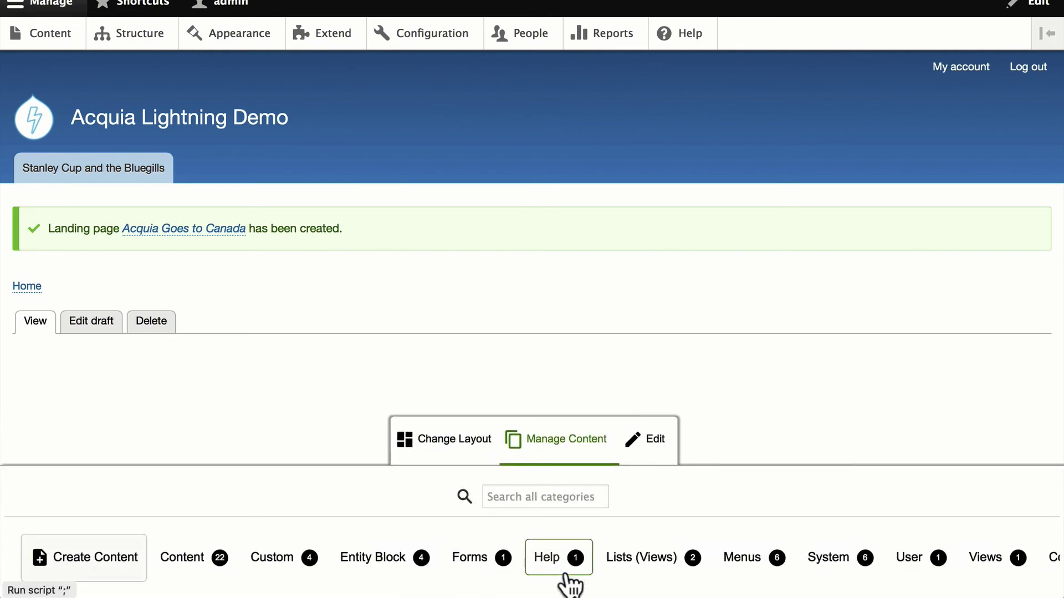
click(179, 561)
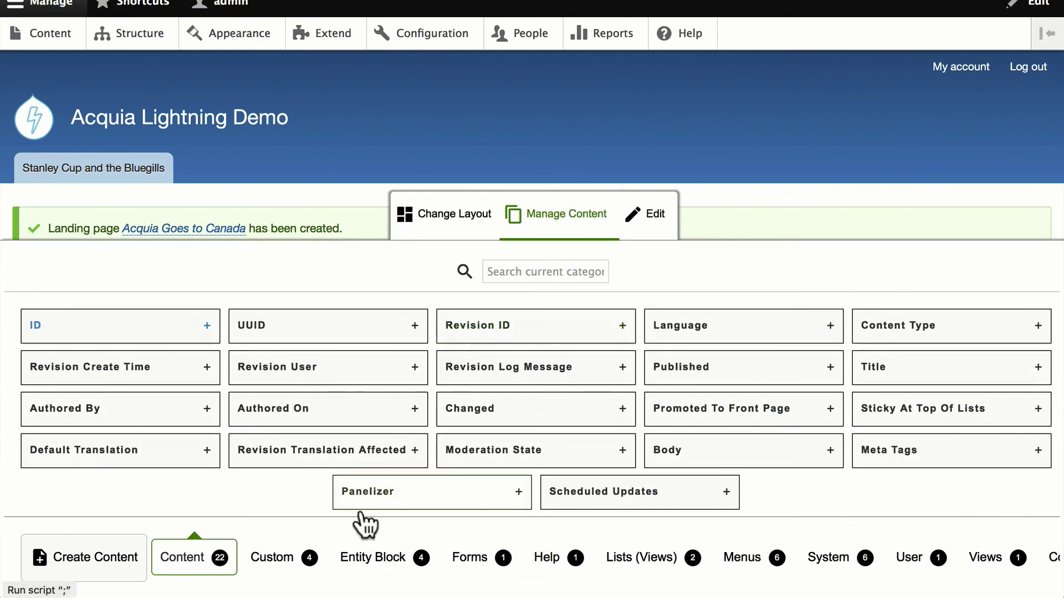
click(382, 559)
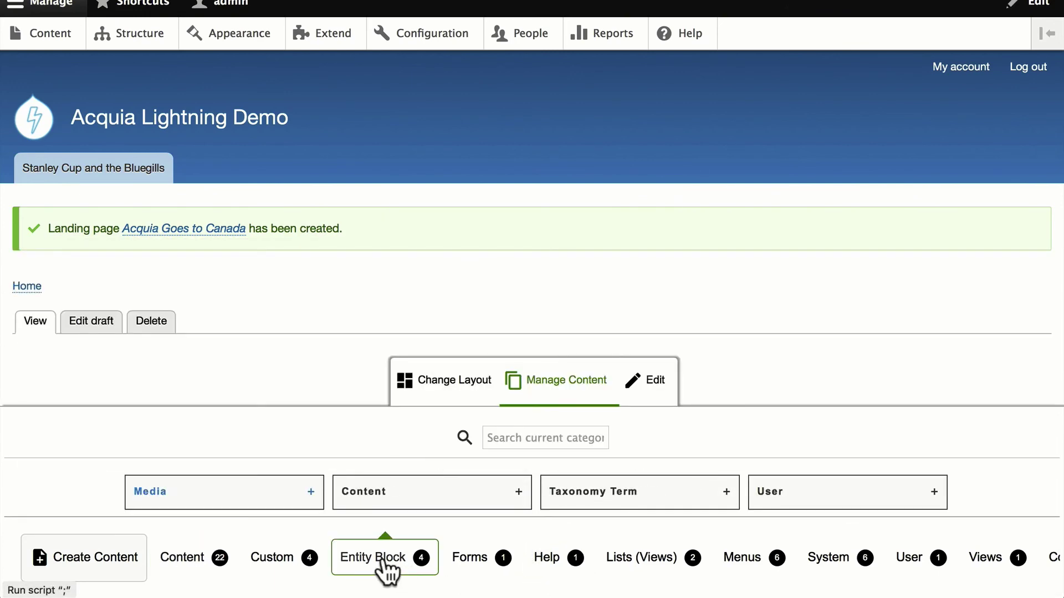
click(253, 498)
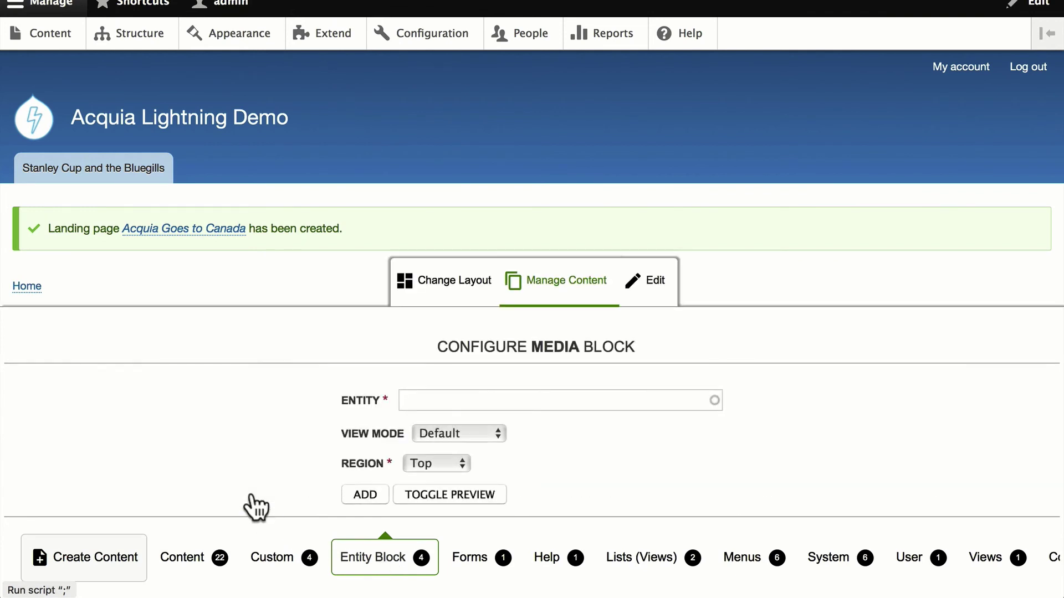
click(471, 400)
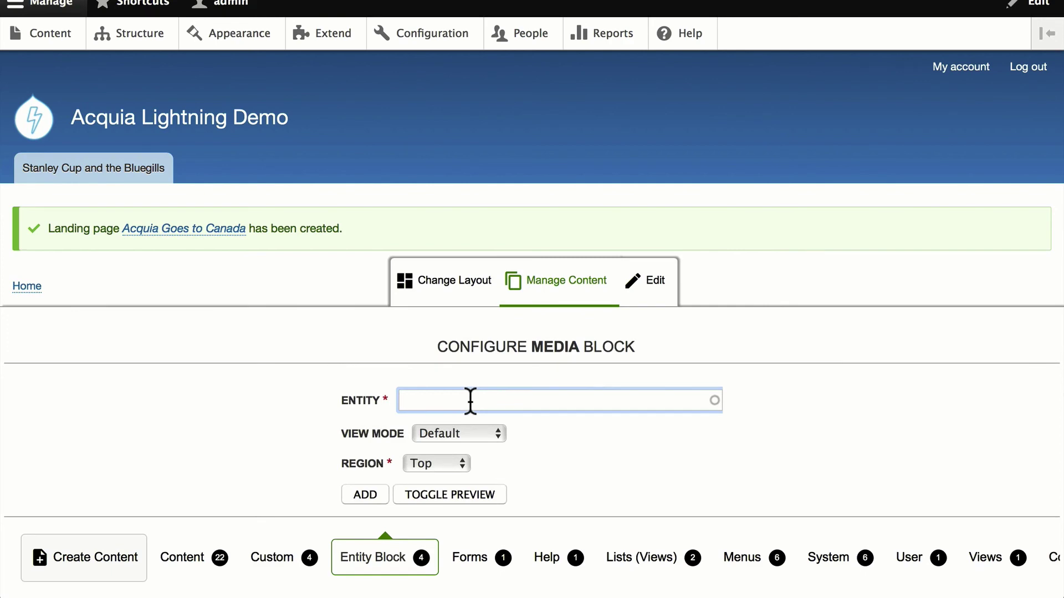
- Choose Acquia Tweet about Canada in Embedded view mode, place it in the Second region
text(t)
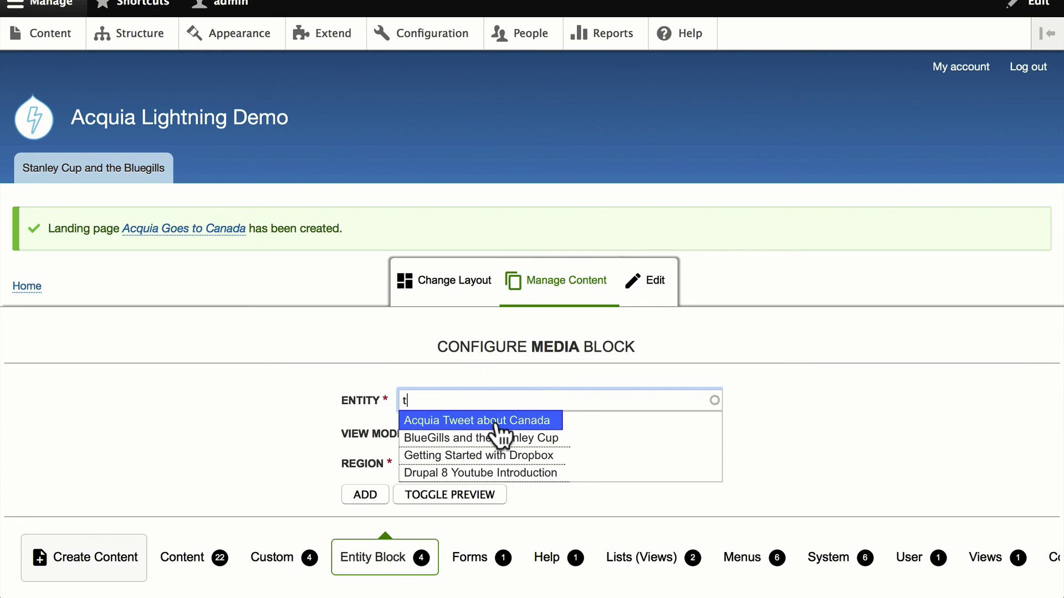
click(495, 420)
click(457, 432)
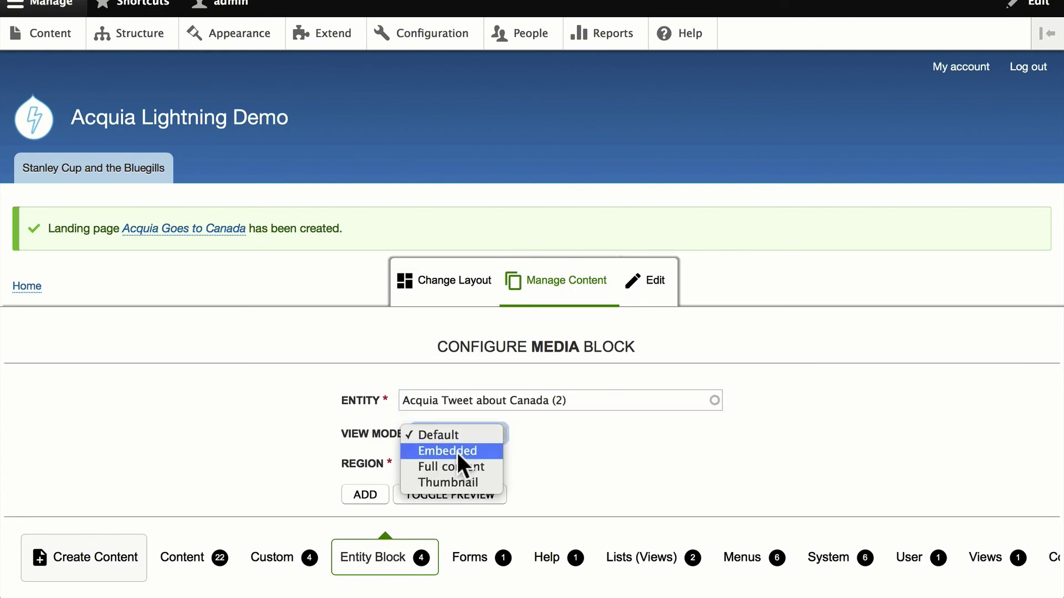
click(457, 451)
click(449, 462)
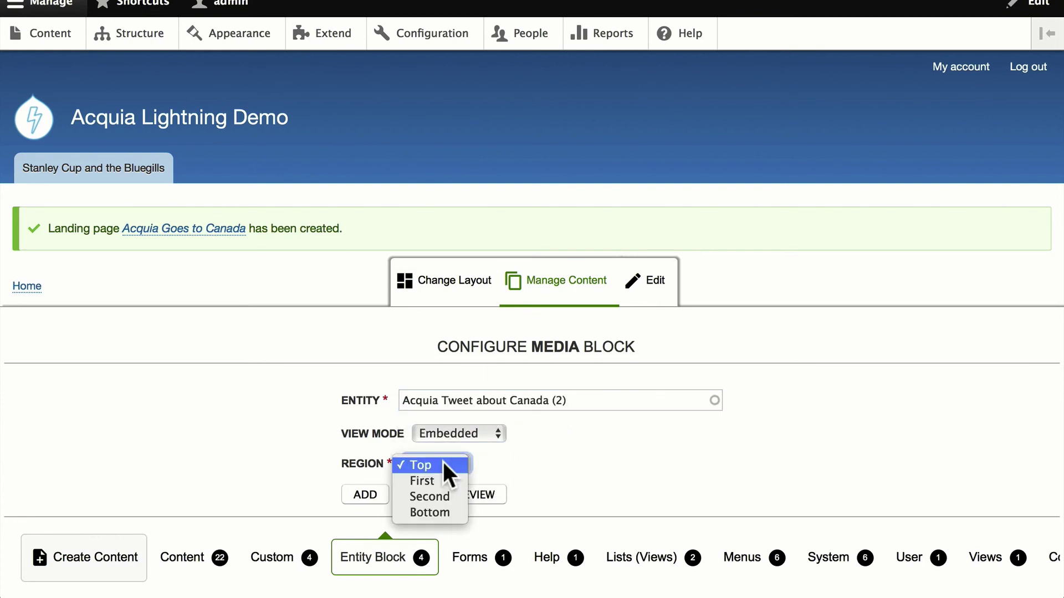
click(443, 496)
click(366, 495)
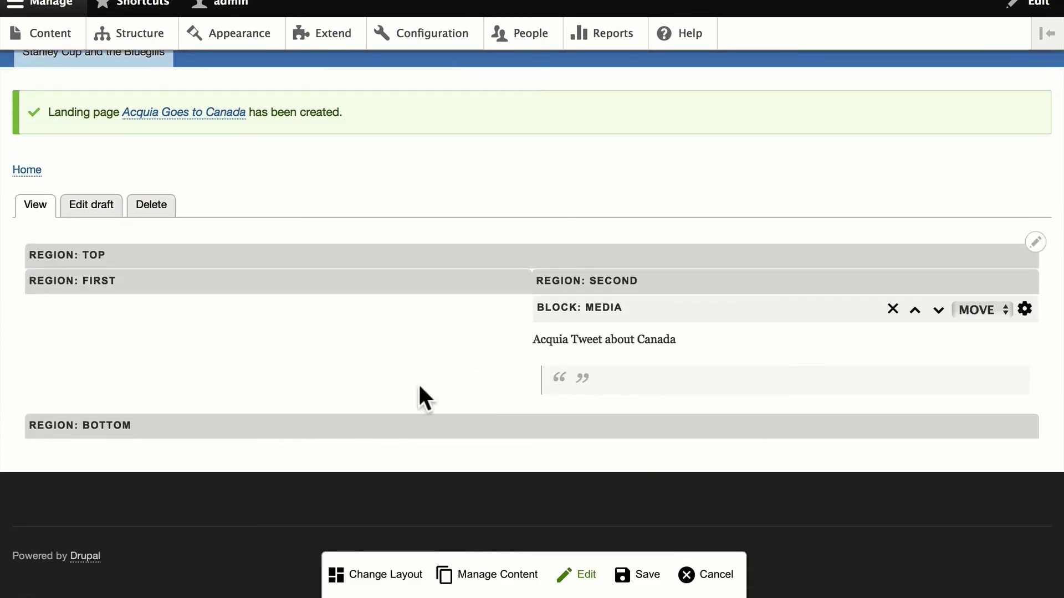
- Add the Body field block to the First region with title off and label Hidden
click(490, 577)
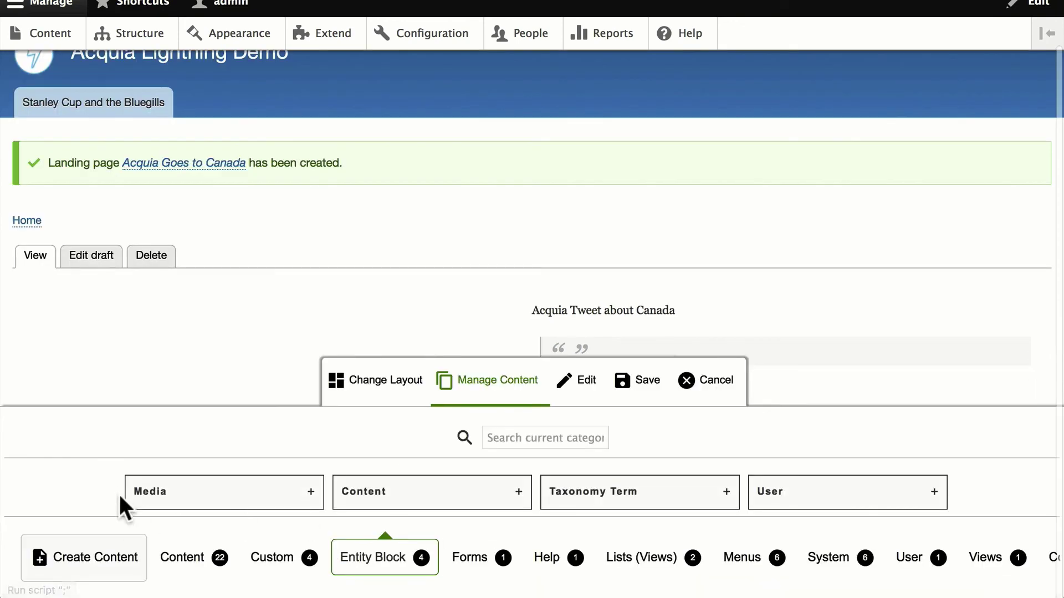
click(160, 560)
click(703, 469)
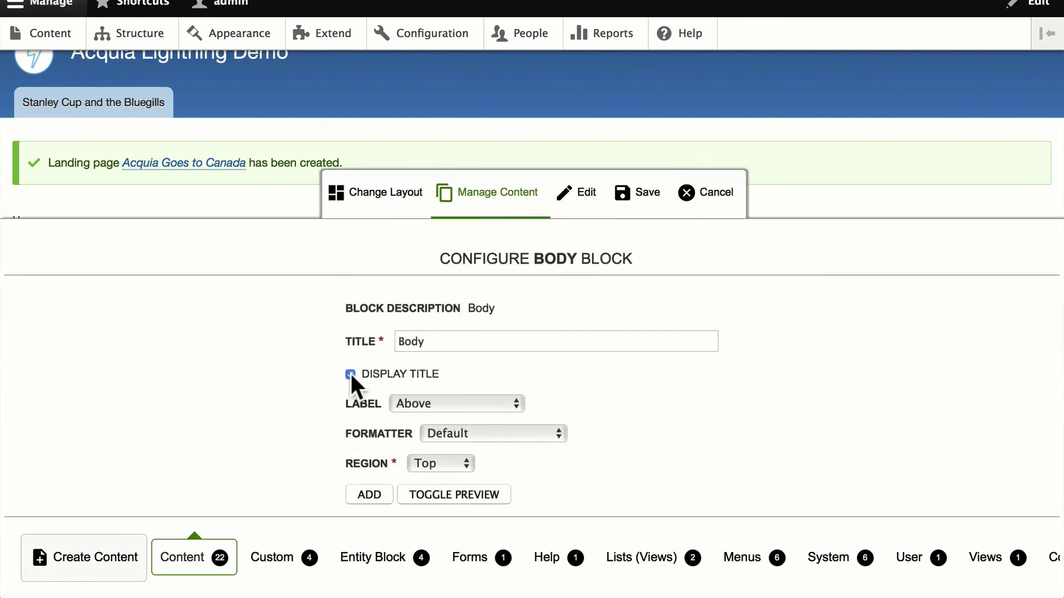
click(351, 374)
click(396, 403)
click(407, 437)
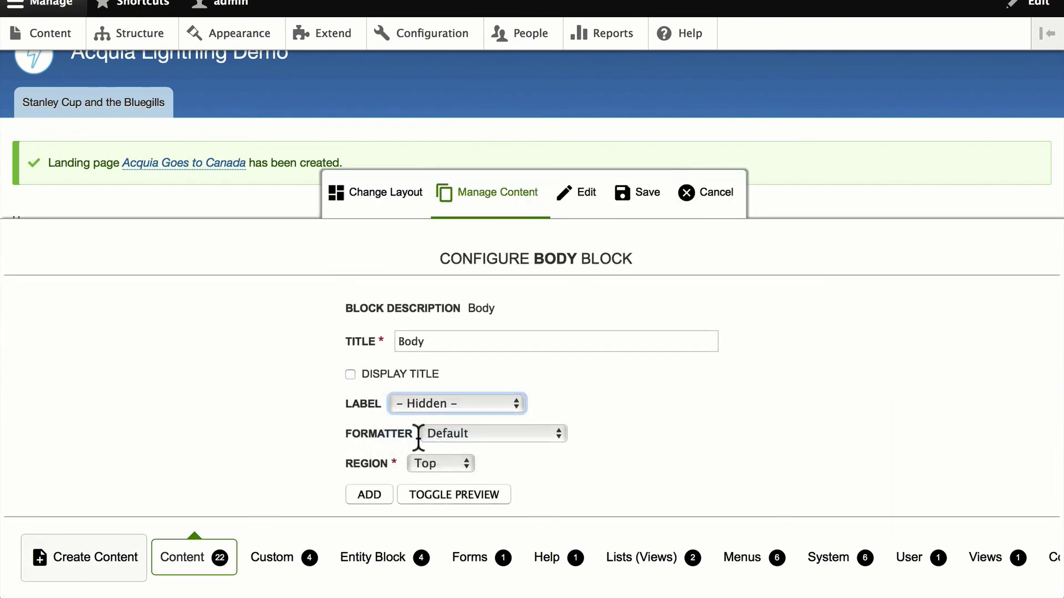
click(432, 465)
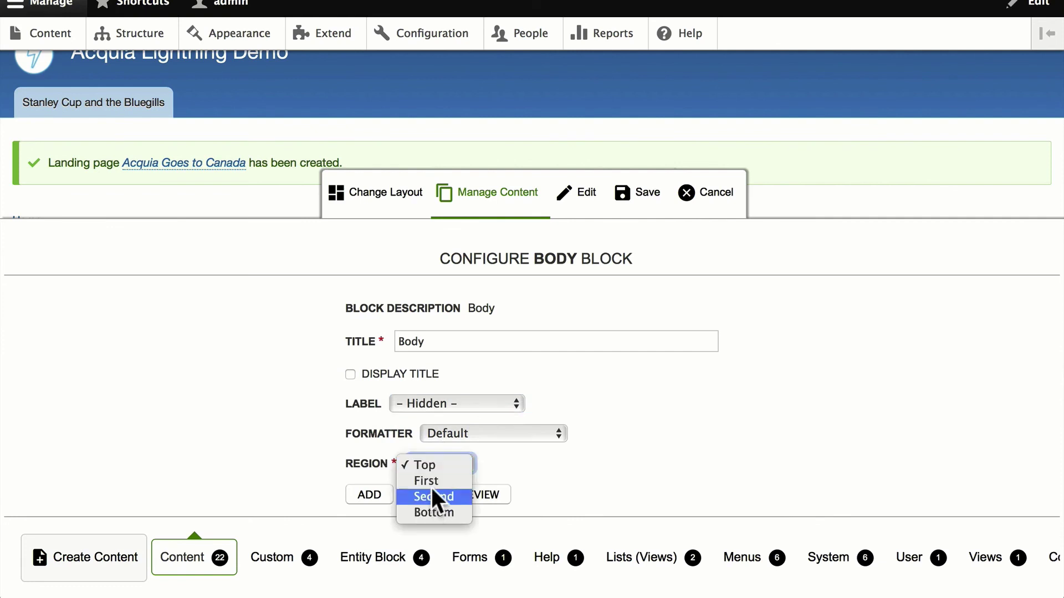
click(430, 481)
click(369, 495)
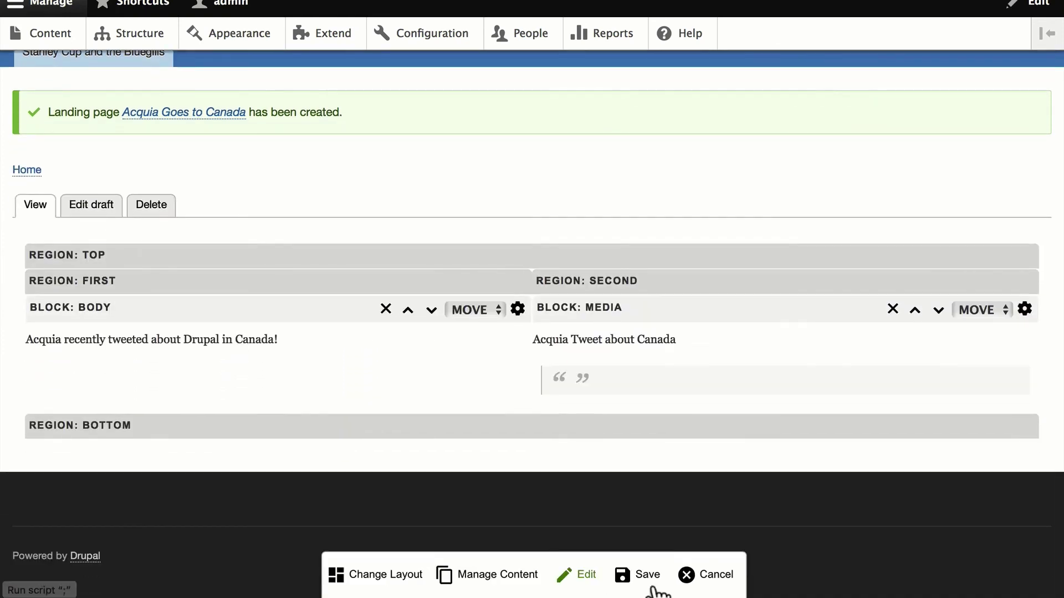
- Save the layout, then set the landing page's moderation state to Published and save
click(640, 576)
click(90, 256)
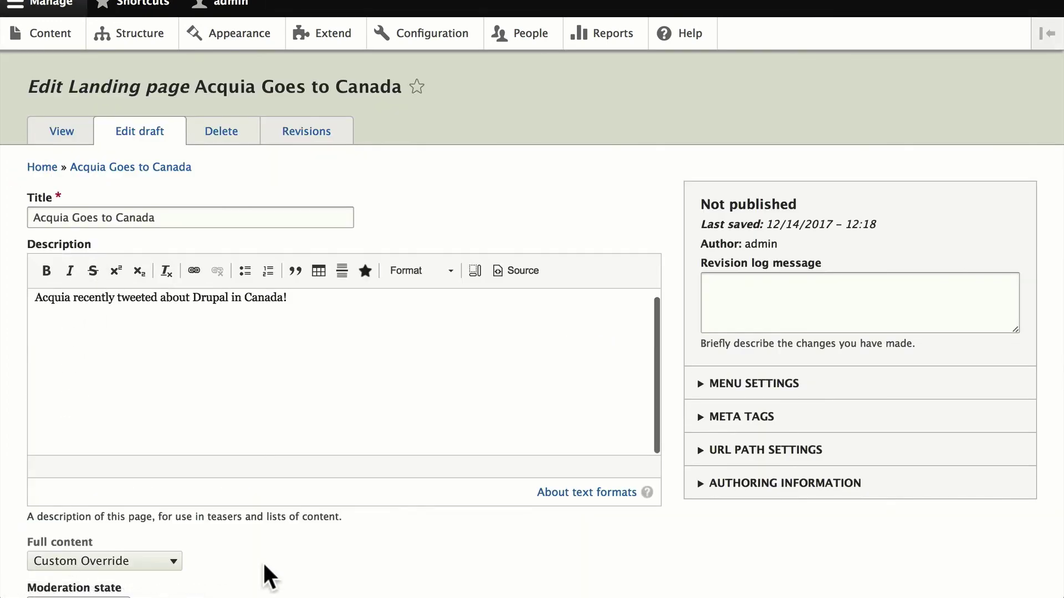
scroll(263, 588, down, 3)
click(78, 444)
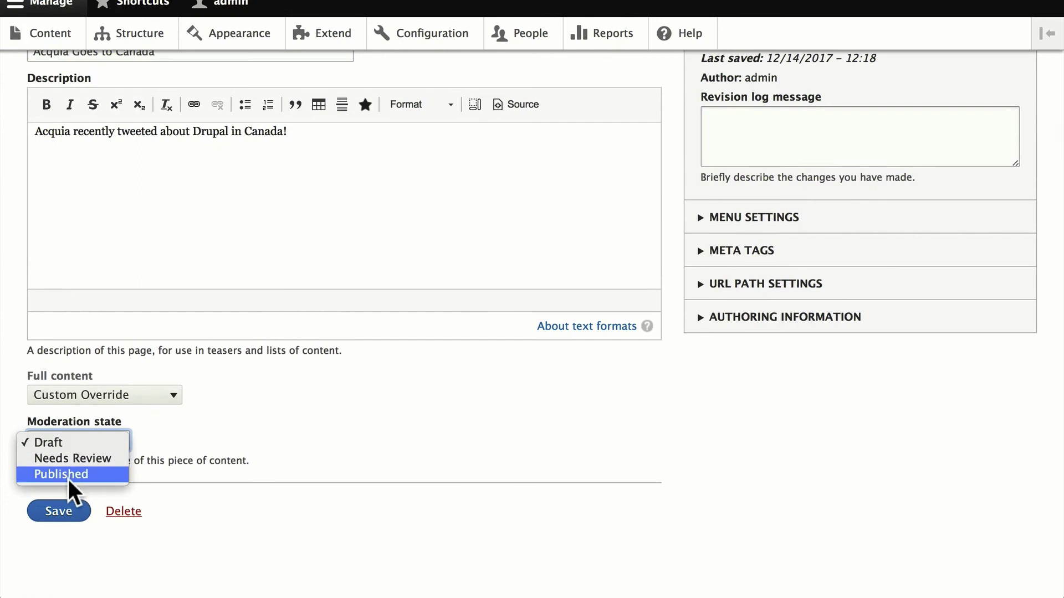
click(71, 479)
click(55, 511)
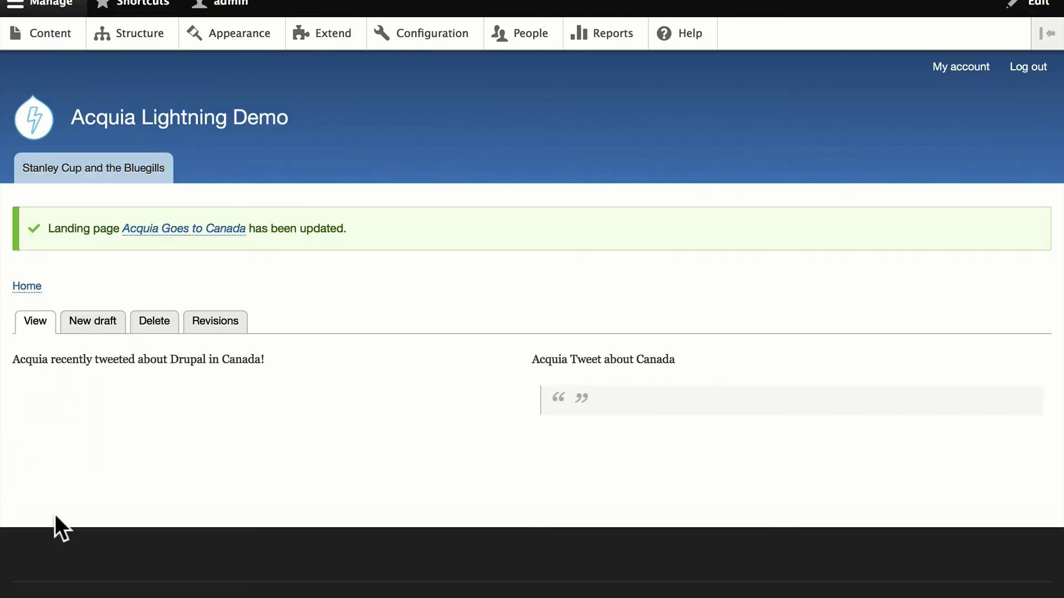
scroll(54, 512, down, 3)
scroll(54, 512, down, 1)
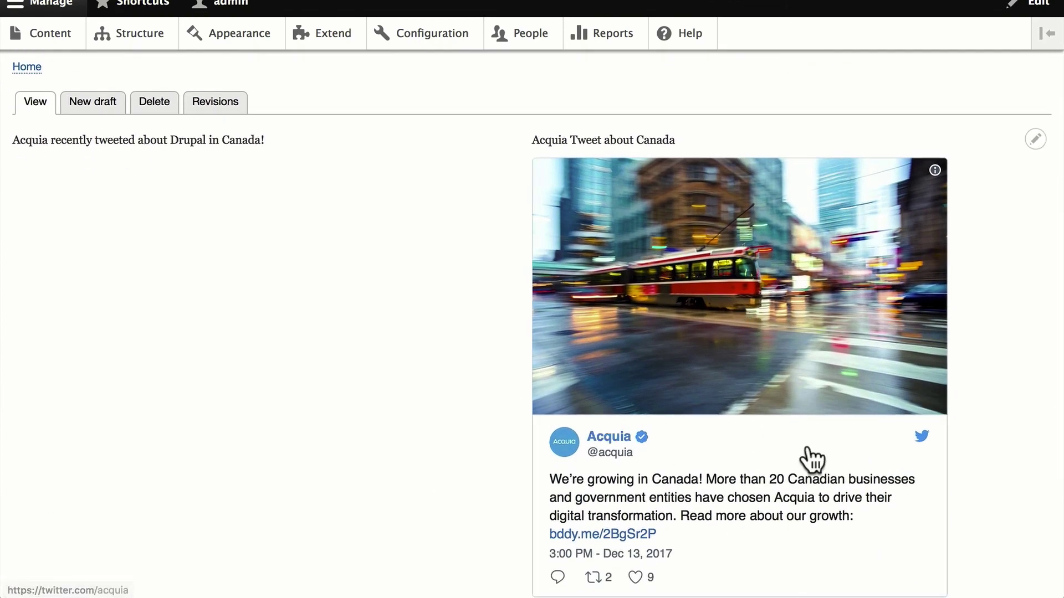